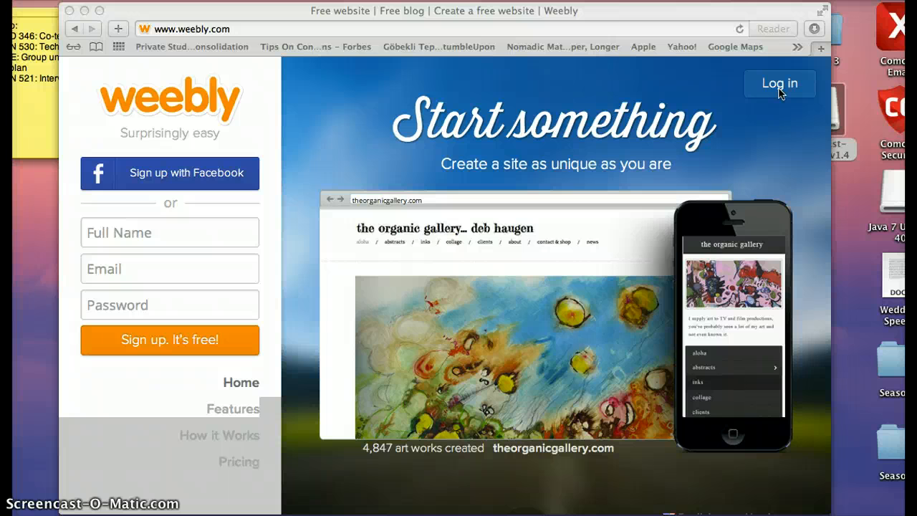
# Step: Log in to Weebly with the account e-mail and password, with Remember me unchecked
pyautogui.click(782, 86)
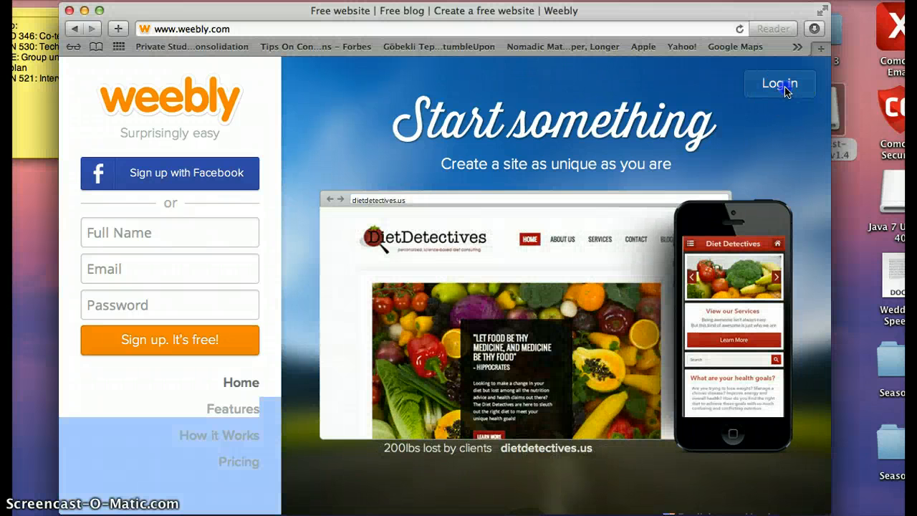
pyautogui.click(786, 90)
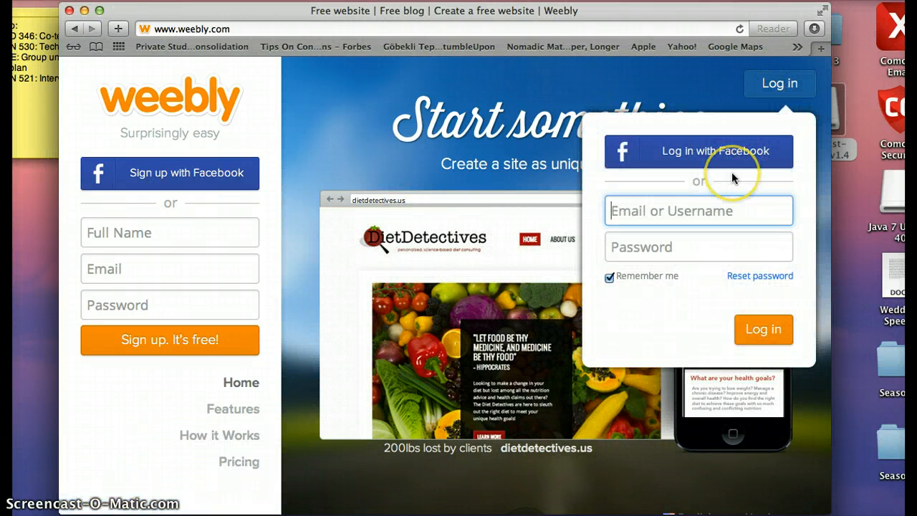
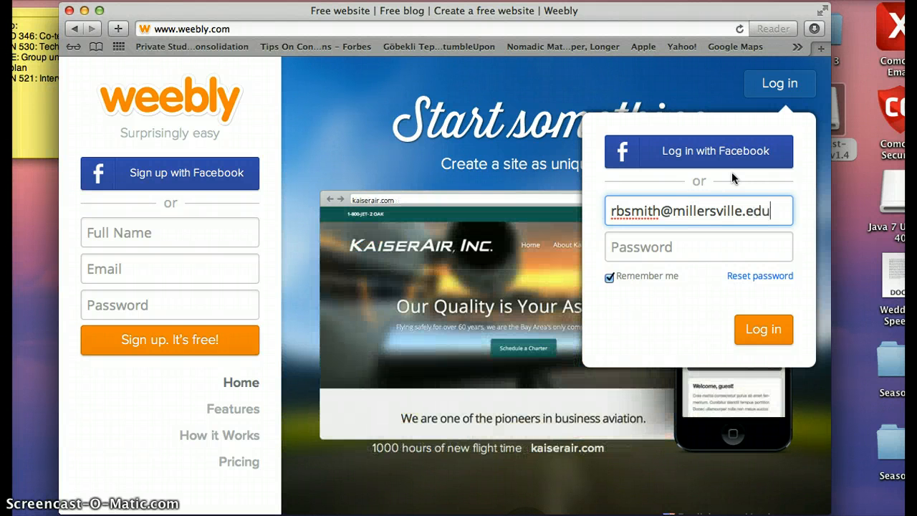
pyautogui.press('Tab')
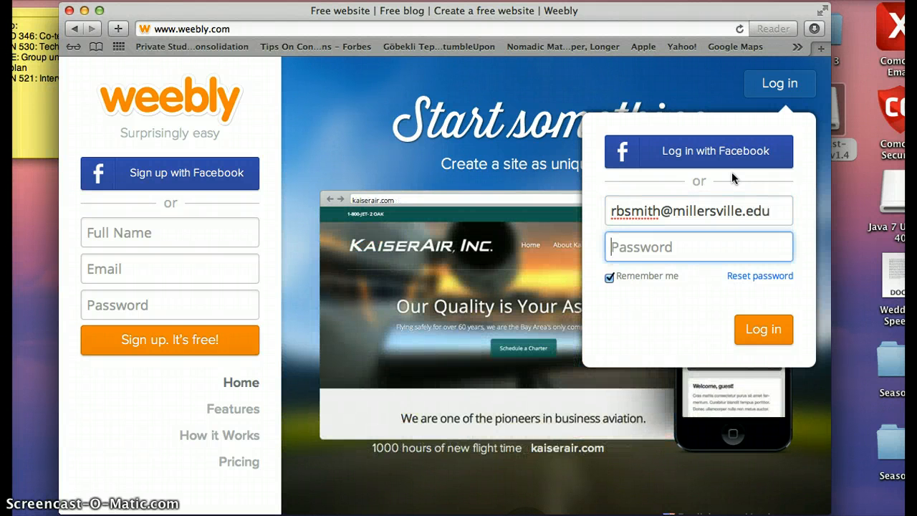
pyautogui.write('•••')
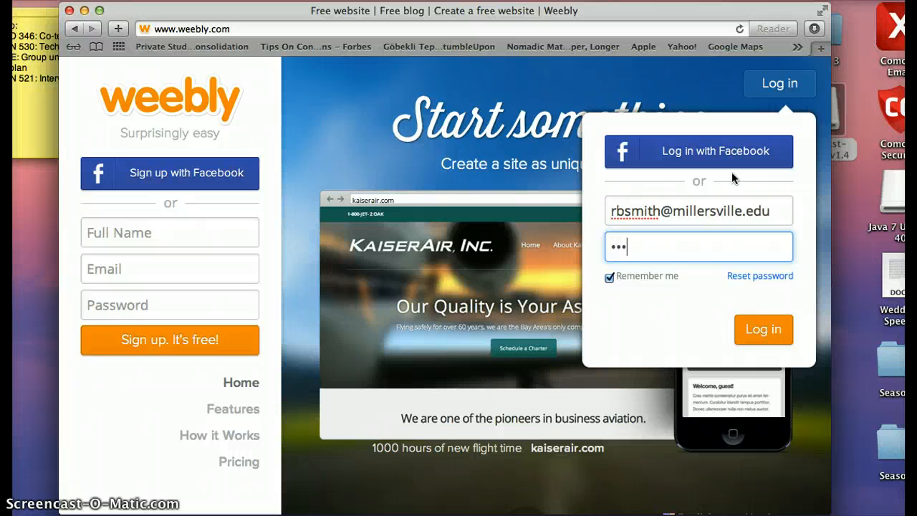
pyautogui.write('•••••••')
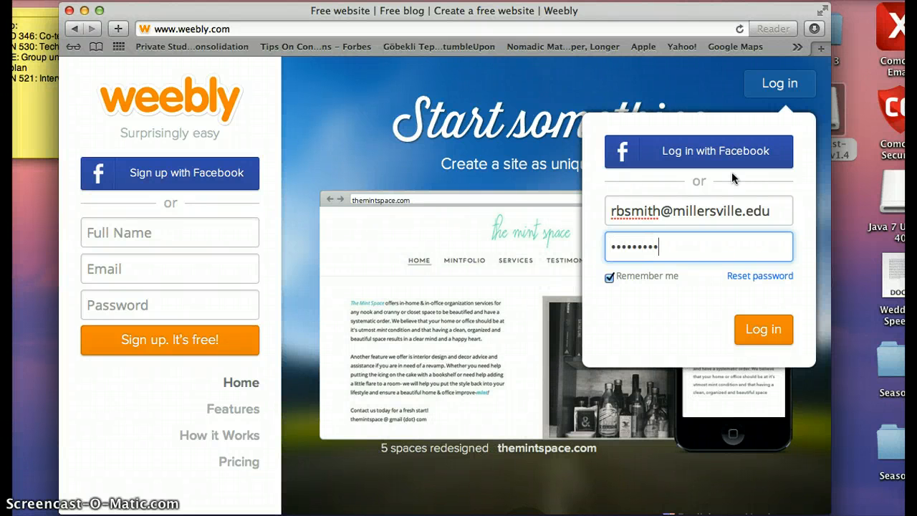
pyautogui.write('••')
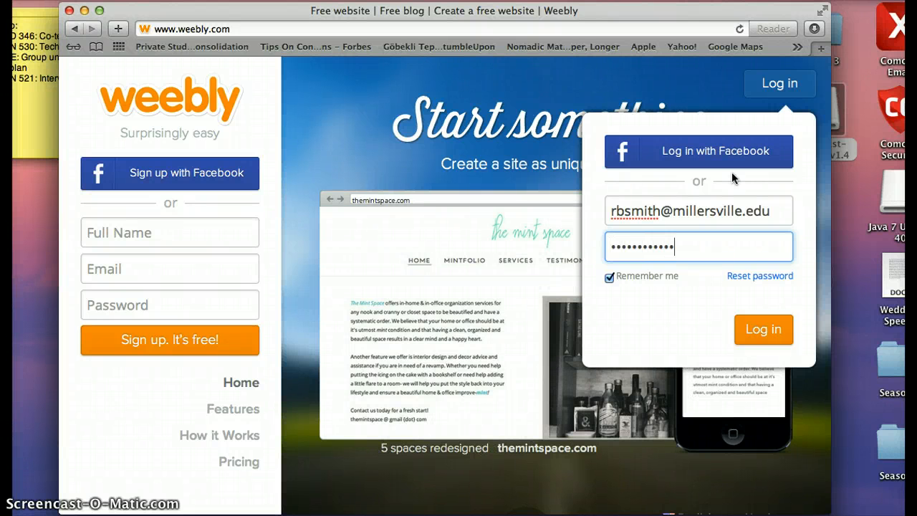
pyautogui.click(609, 277)
pyautogui.click(762, 329)
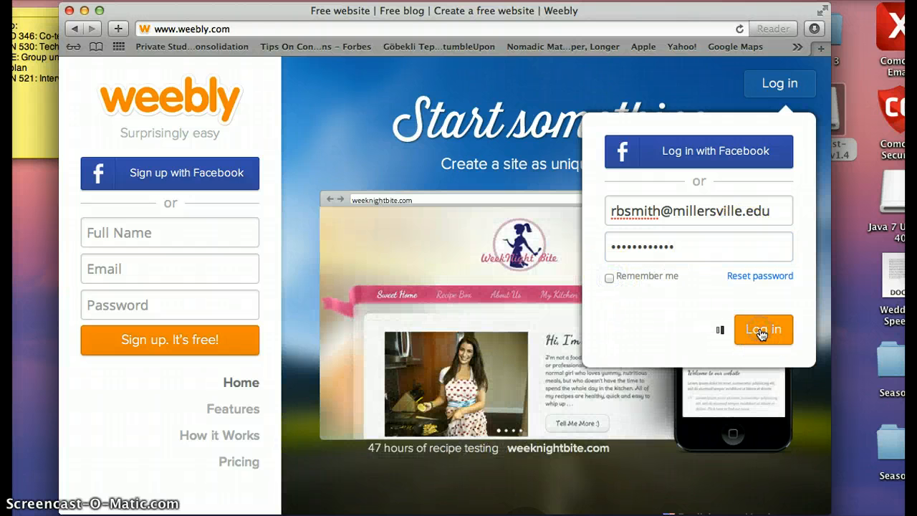
# Step: Decline Safari's offer to save the password
pyautogui.click(534, 134)
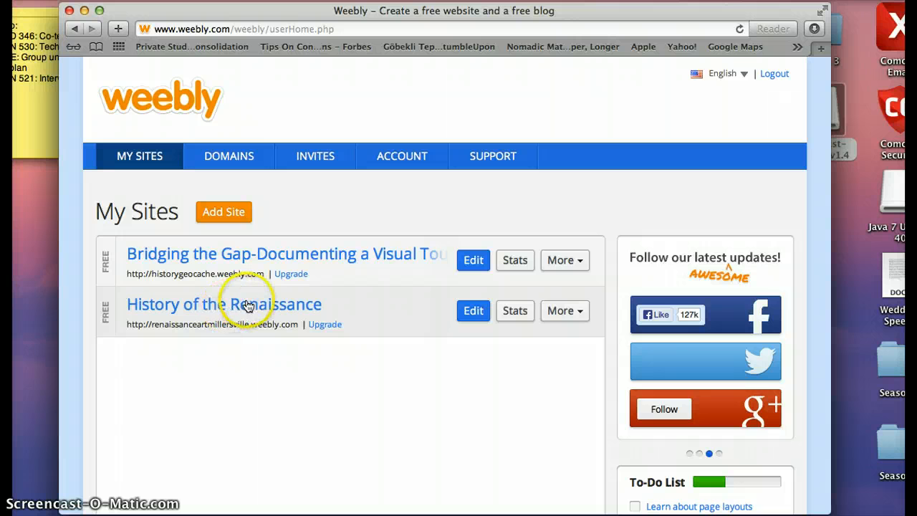
# Step: Open History of the Renaissance in the Build editor, browse its Home page, and expand the element sidebar
pyautogui.click(226, 306)
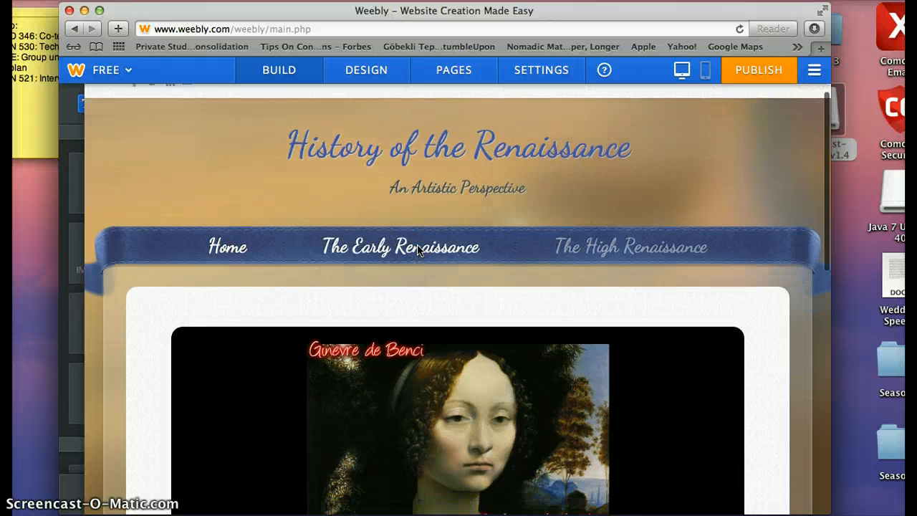
pyautogui.scroll(-3, 417, 249)
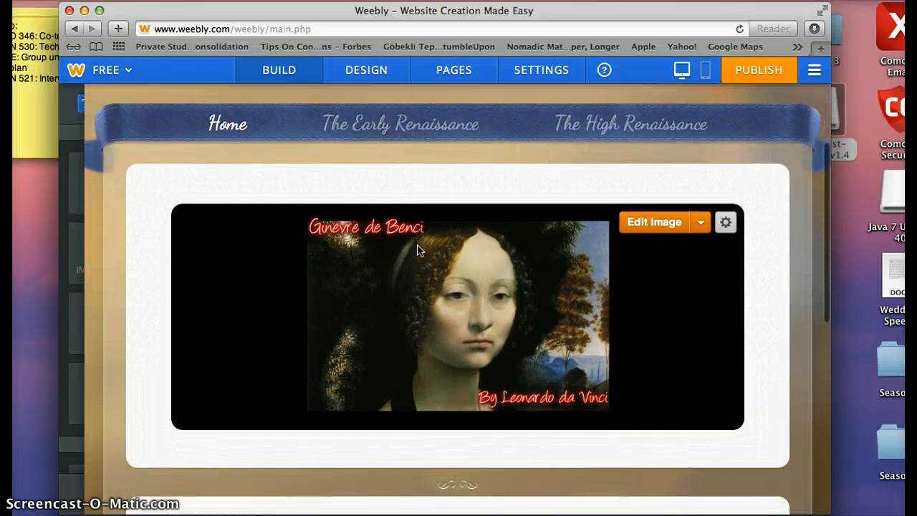
pyautogui.scroll(4, 417, 249)
pyautogui.scroll(-10, 417, 249)
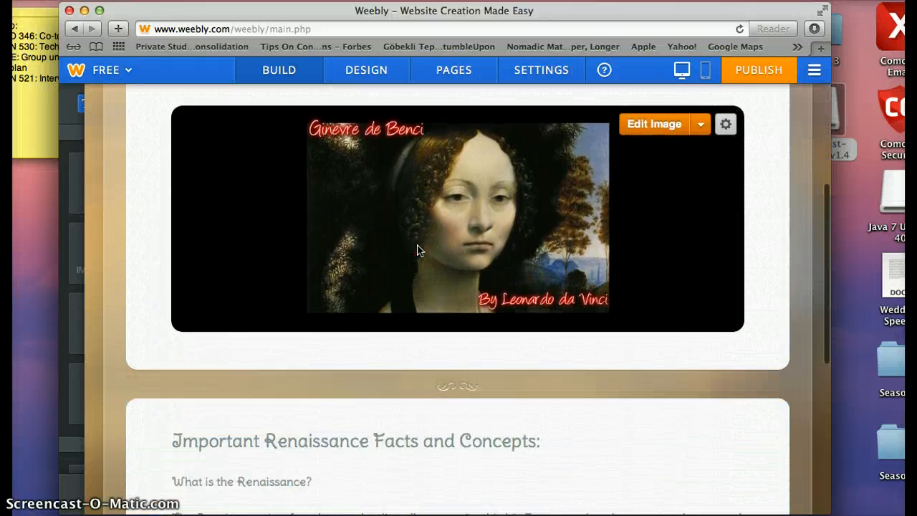
pyautogui.scroll(-2, 417, 249)
pyautogui.scroll(8, 417, 249)
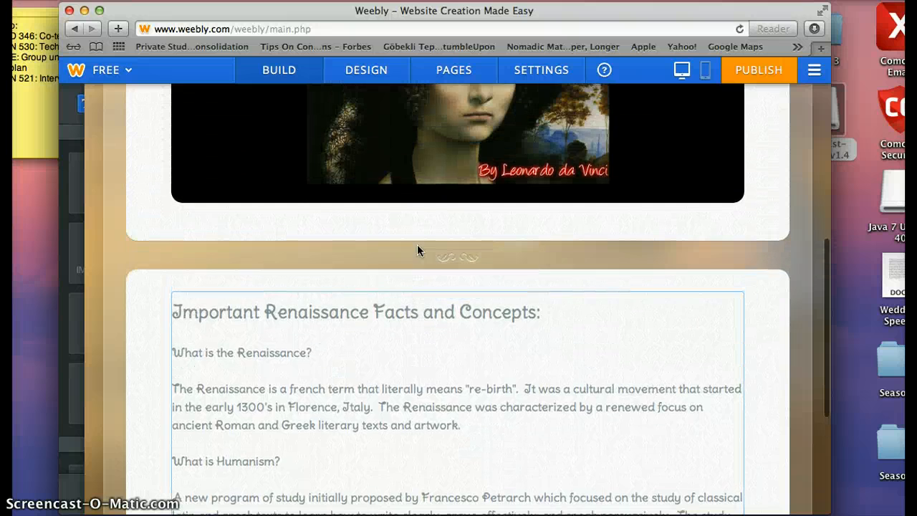
pyautogui.scroll(3, 418, 248)
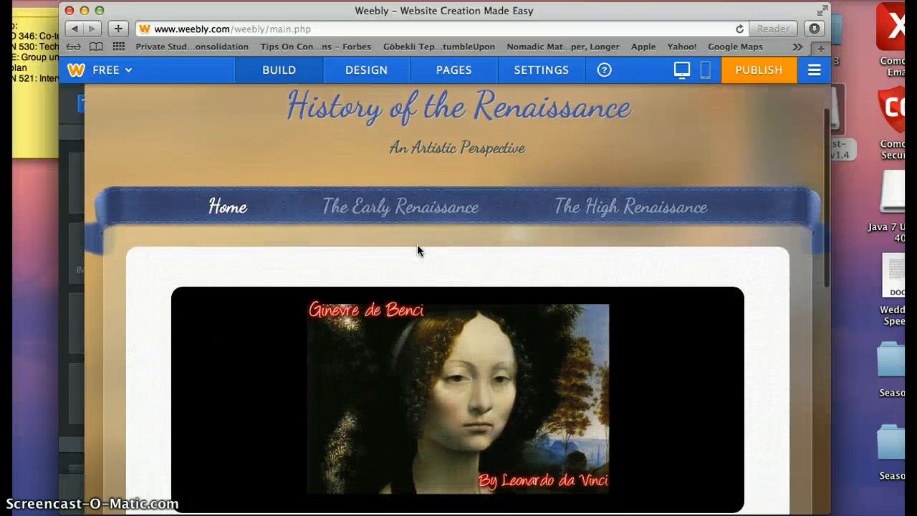
pyautogui.click(421, 399)
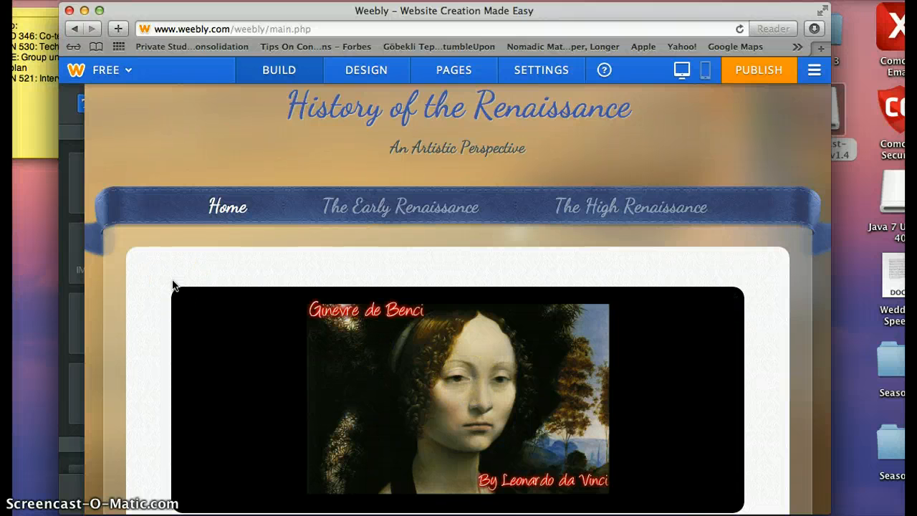
pyautogui.moveTo(55, 149)
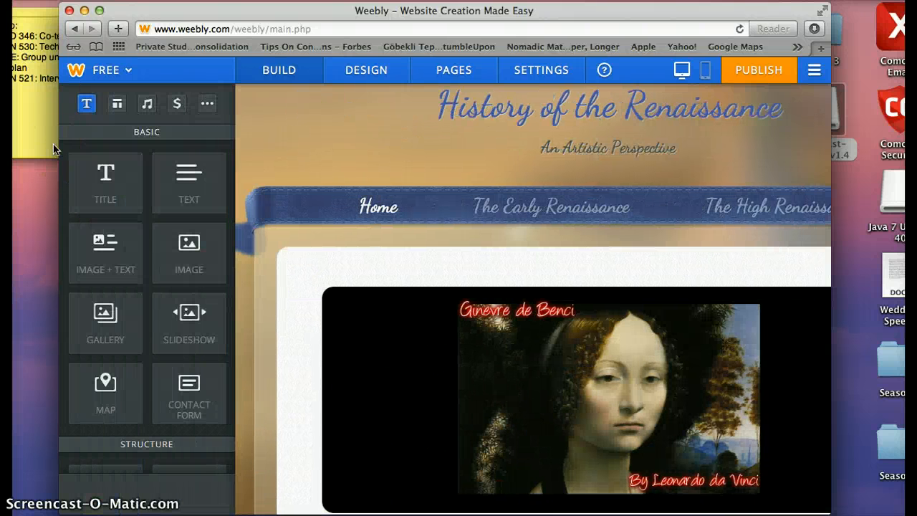
# Step: View the Structure and Media elements, then switch to the site's Design options
pyautogui.click(115, 107)
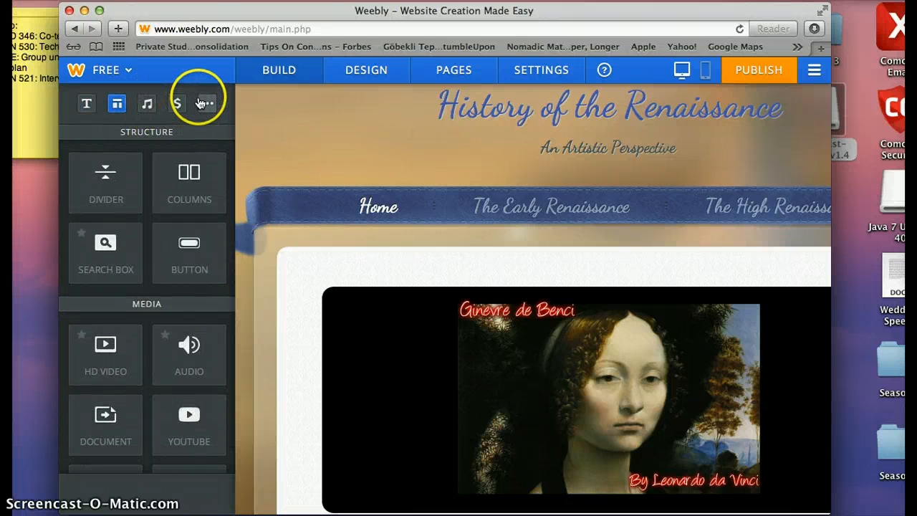
pyautogui.click(358, 77)
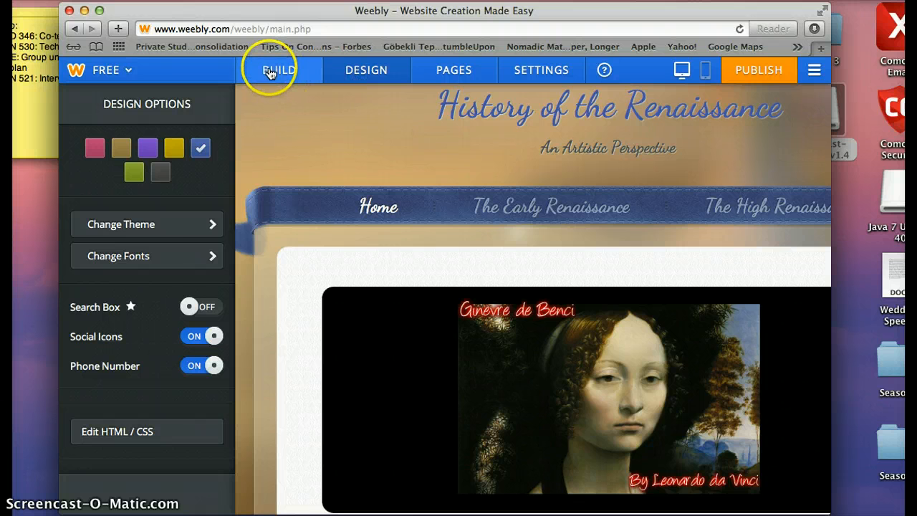
# Step: Browse the theme gallery and its filters, then return to Design options keeping the current theme
pyautogui.click(189, 224)
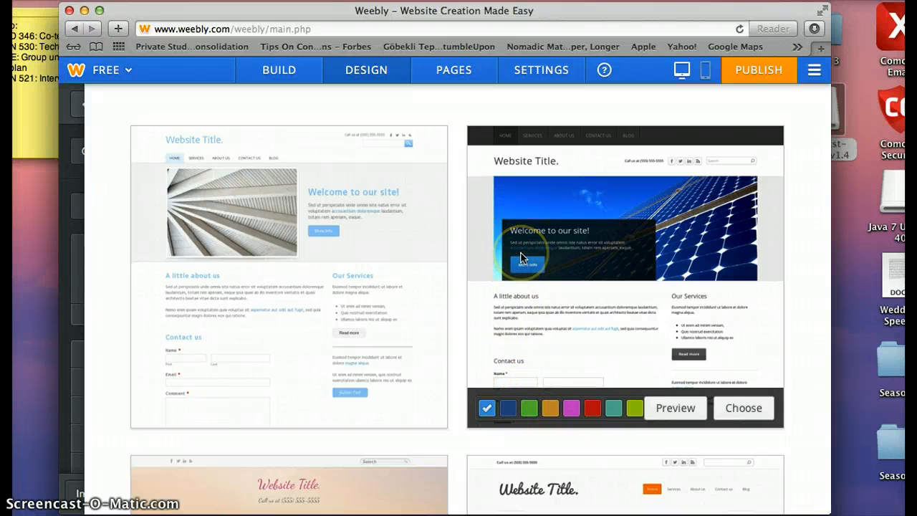
pyautogui.scroll(-10, 520, 256)
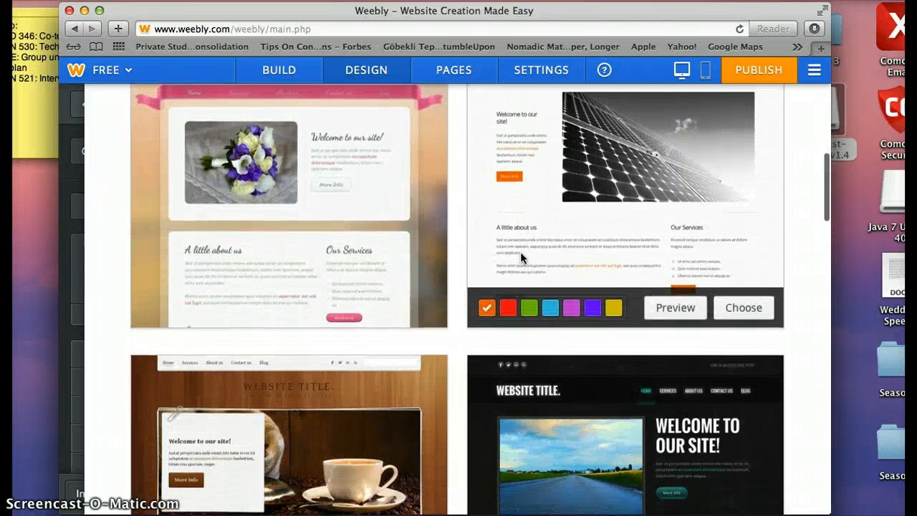
pyautogui.scroll(3, 520, 251)
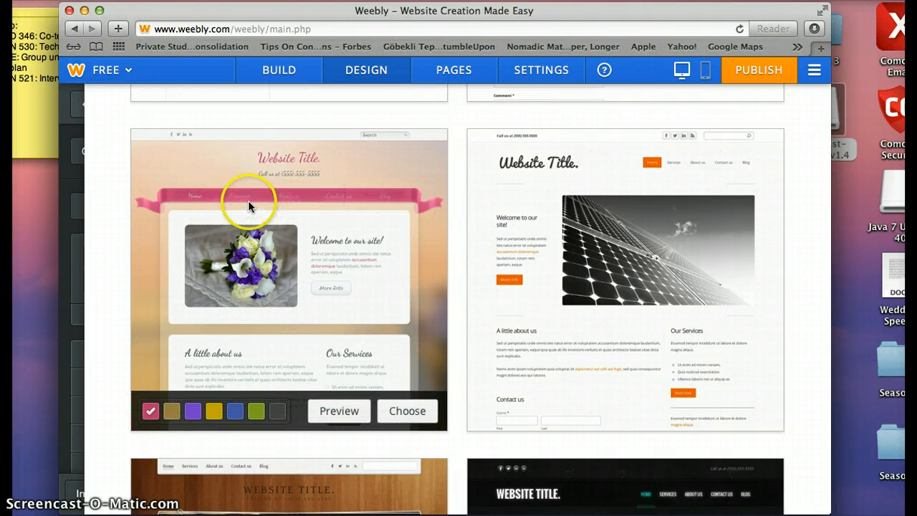
pyautogui.click(75, 198)
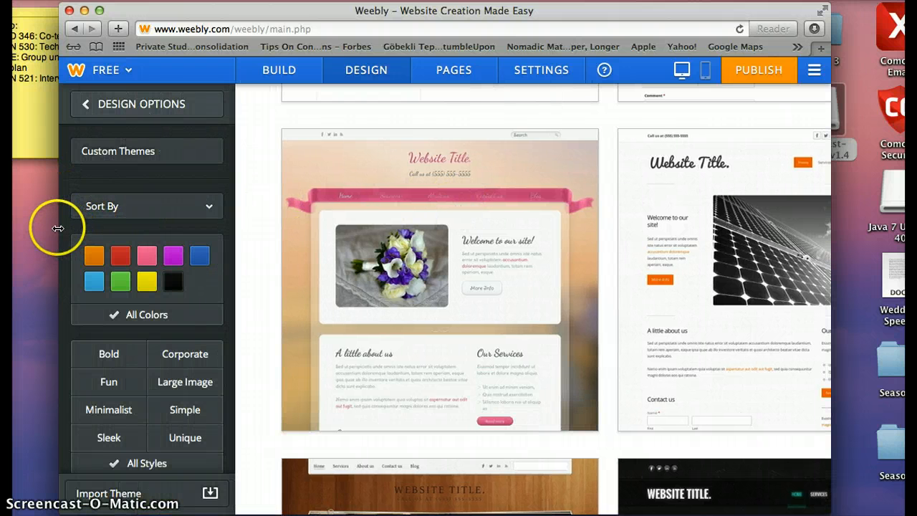
pyautogui.click(111, 113)
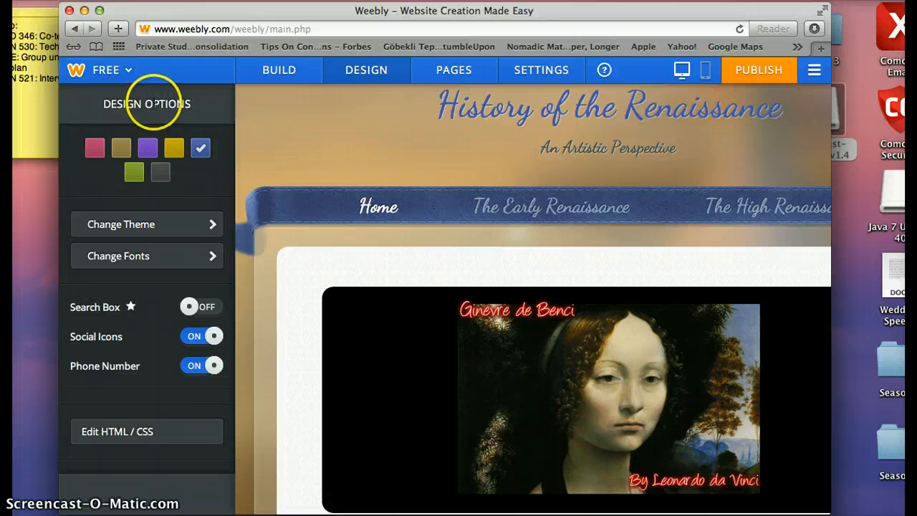
# Step: Glance at the plan upgrade options, return to Build, and select the Ginevre de Benci image
pyautogui.click(122, 70)
pyautogui.click(204, 105)
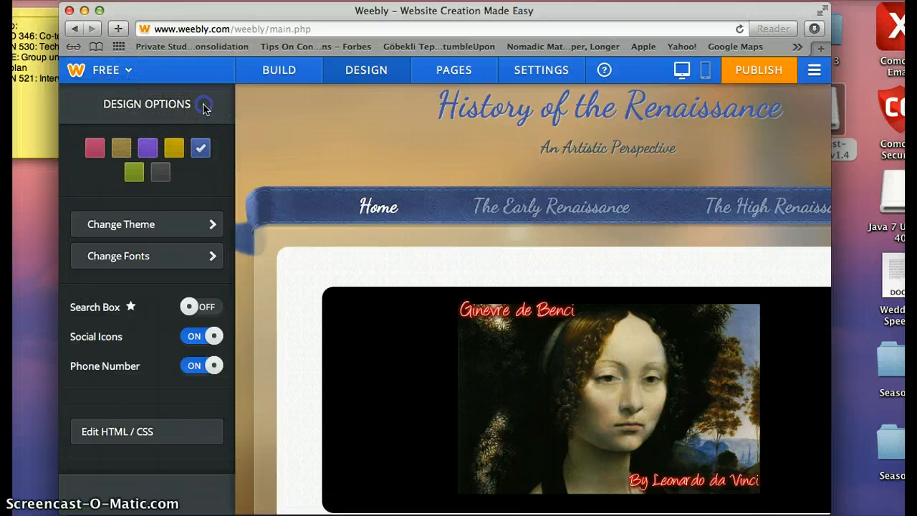
pyautogui.click(262, 69)
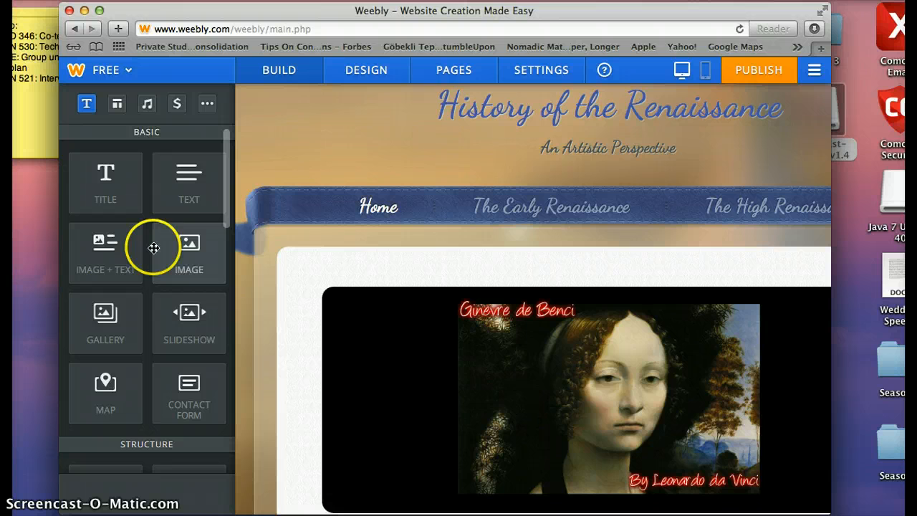
pyautogui.click(295, 352)
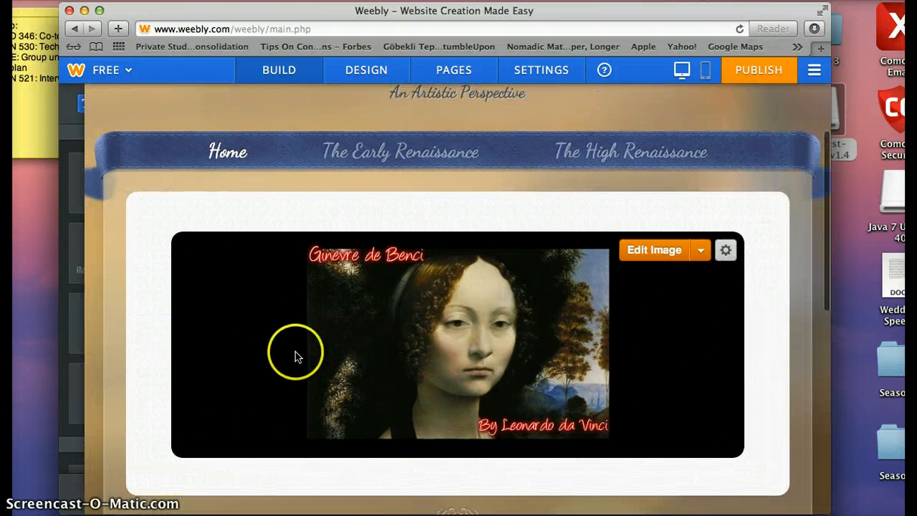
pyautogui.scroll(-5, 295, 357)
pyautogui.scroll(3, 297, 357)
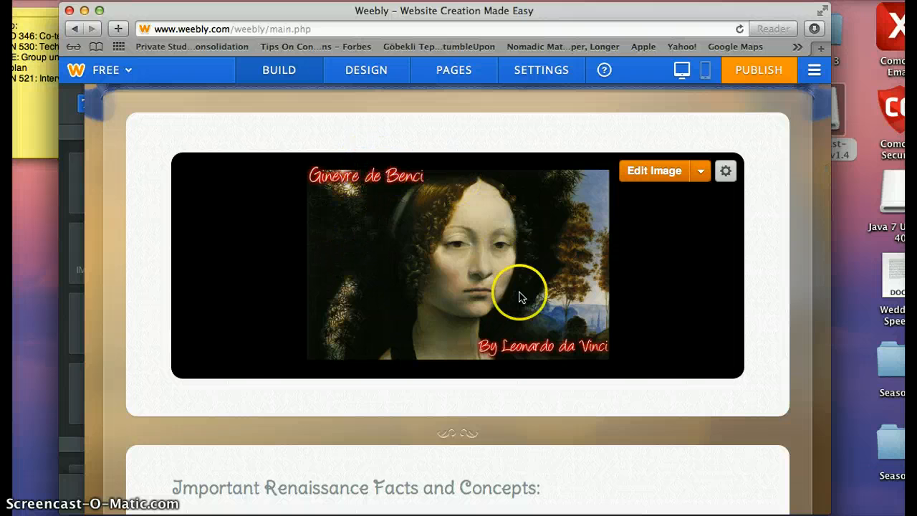
pyautogui.scroll(-5, 521, 329)
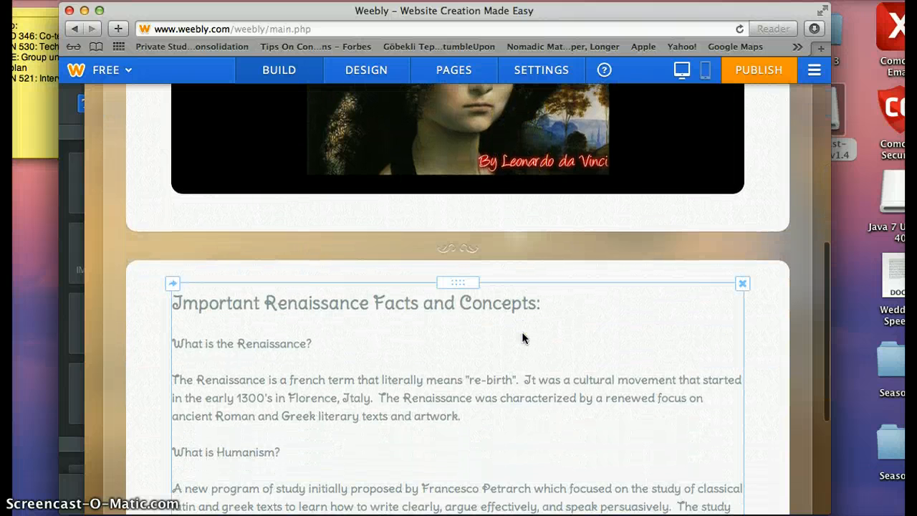
pyautogui.scroll(-2, 429, 399)
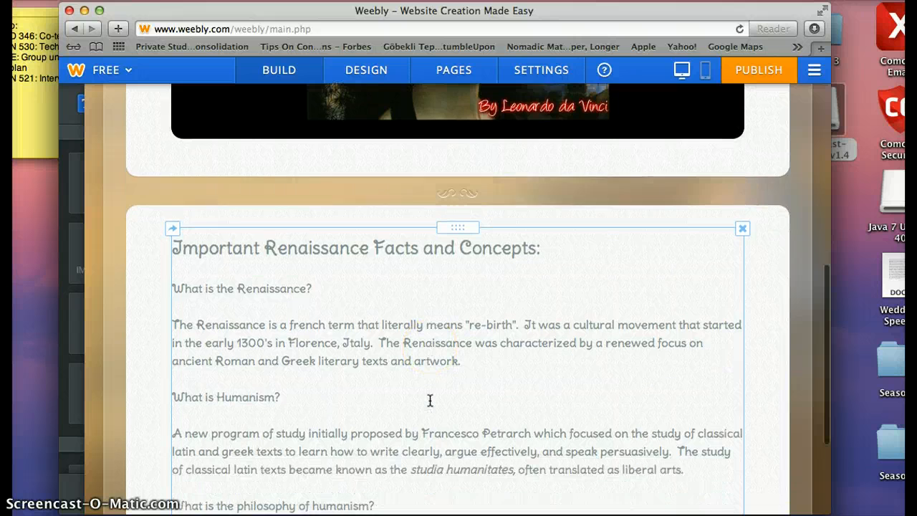
pyautogui.scroll(-4, 429, 400)
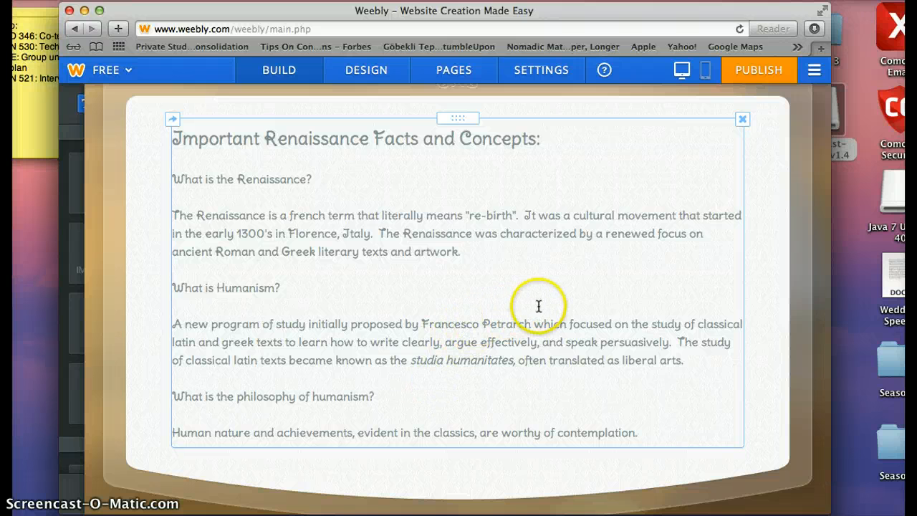
pyautogui.scroll(10, 537, 306)
pyautogui.scroll(6, 539, 307)
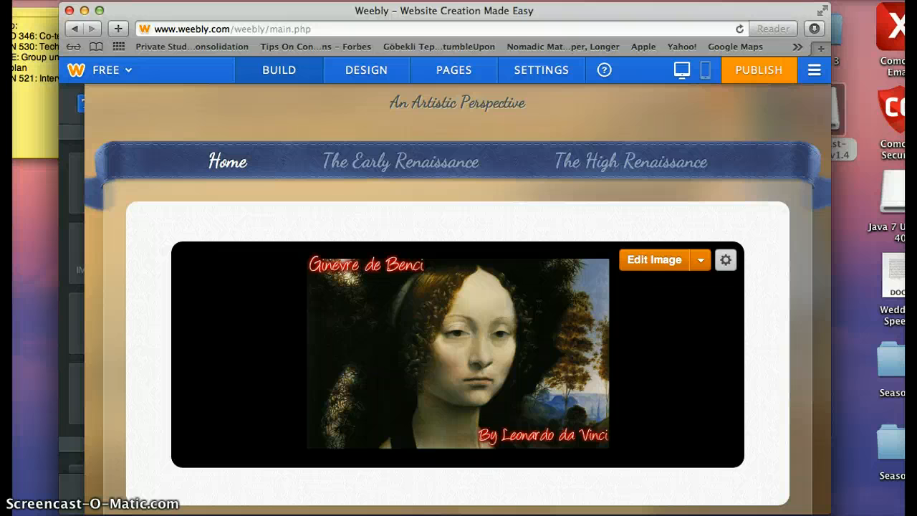
# Step: Open The Early Renaissance page and scroll through the Petrarch, Dante and Giotto sections to the map
pyautogui.click(411, 164)
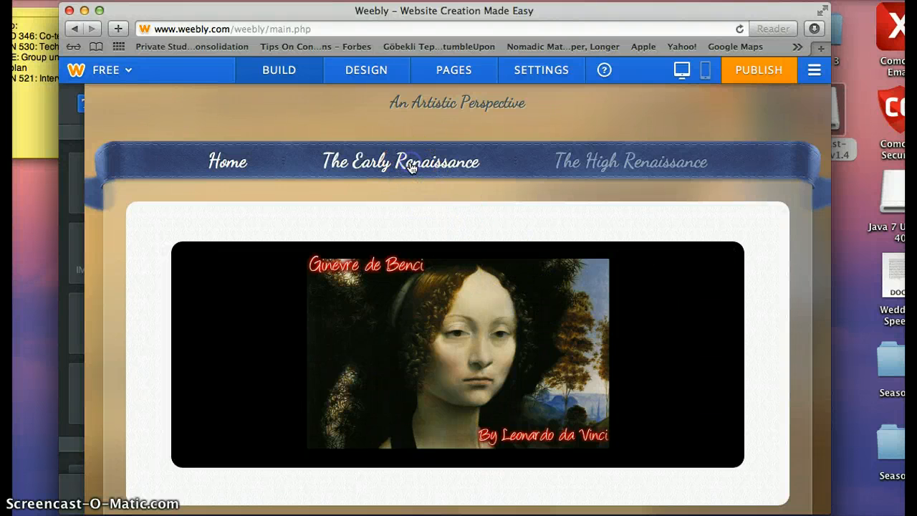
pyautogui.scroll(-5, 403, 281)
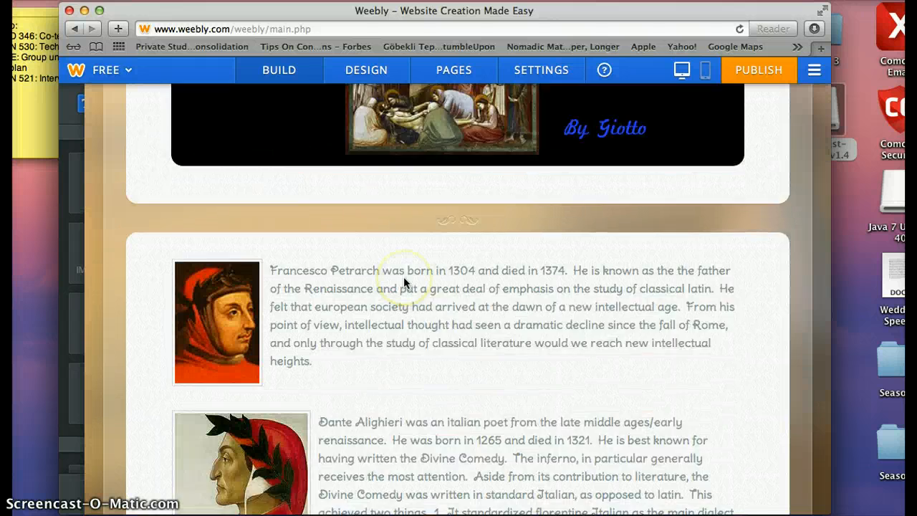
pyautogui.scroll(-5, 403, 276)
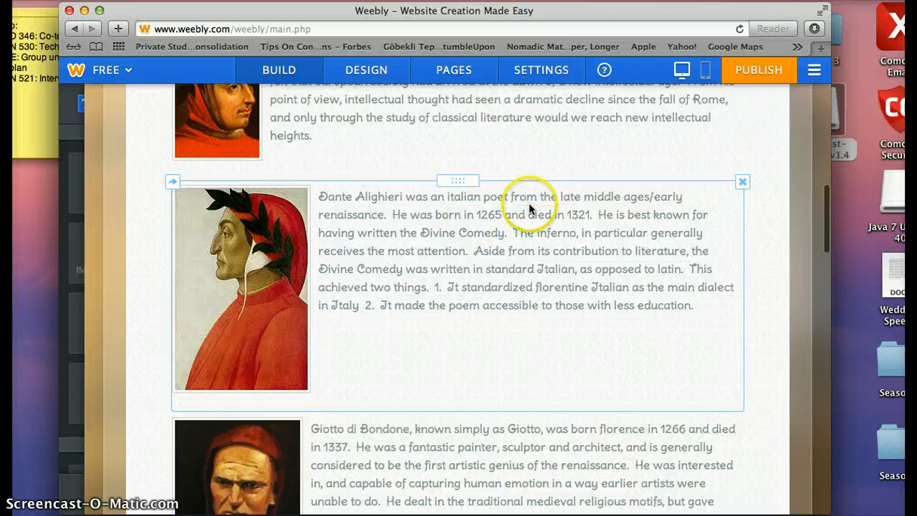
pyautogui.scroll(15, 469, 274)
pyautogui.scroll(-2, 468, 274)
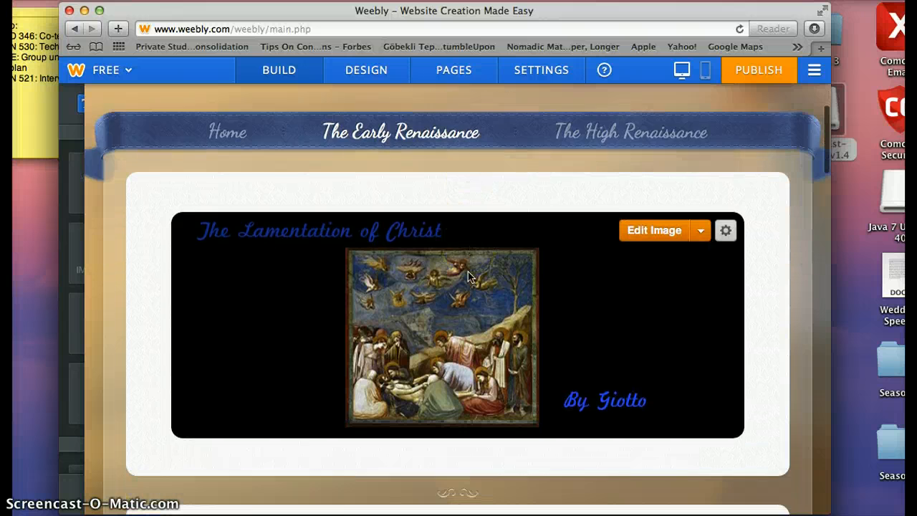
pyautogui.scroll(-3, 468, 275)
pyautogui.scroll(5, 468, 273)
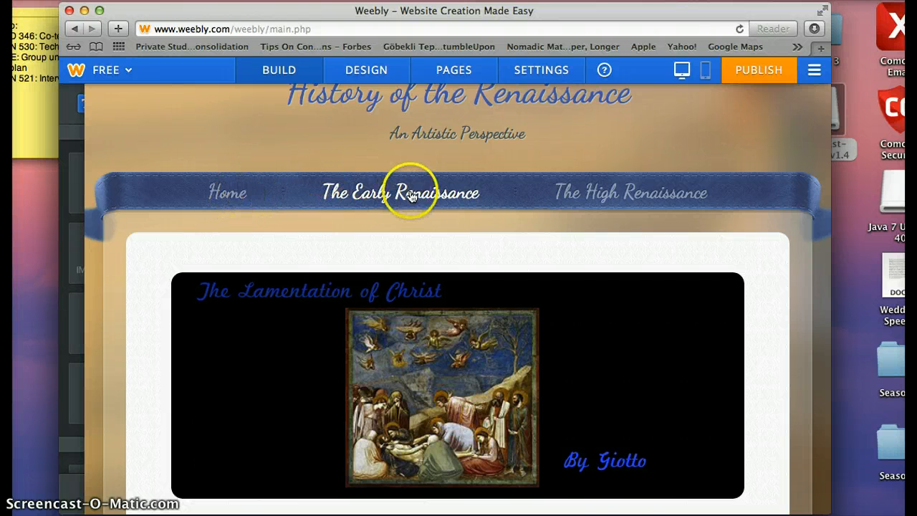
pyautogui.scroll(-5, 401, 365)
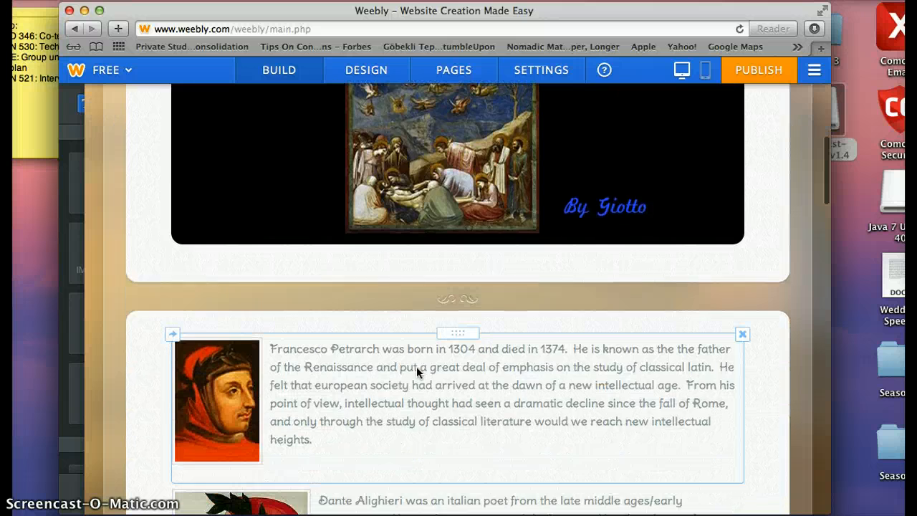
pyautogui.scroll(-5, 417, 372)
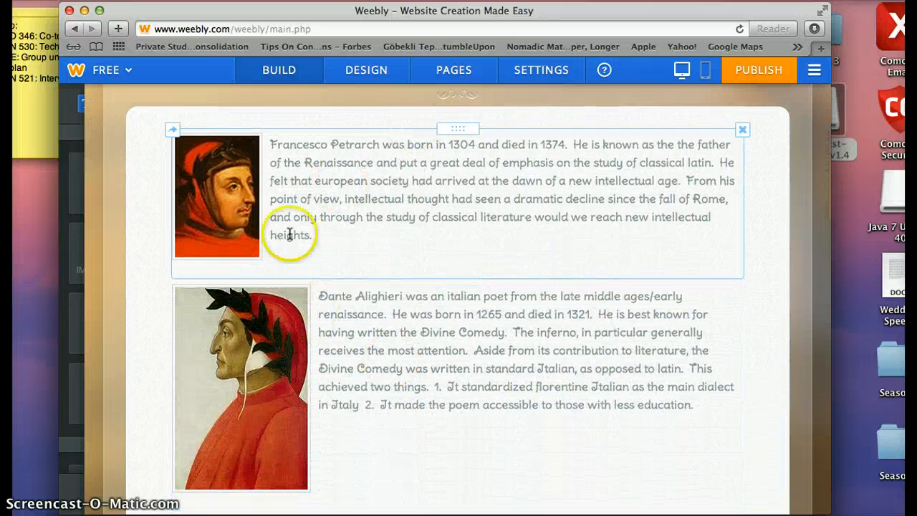
pyautogui.scroll(-5, 319, 430)
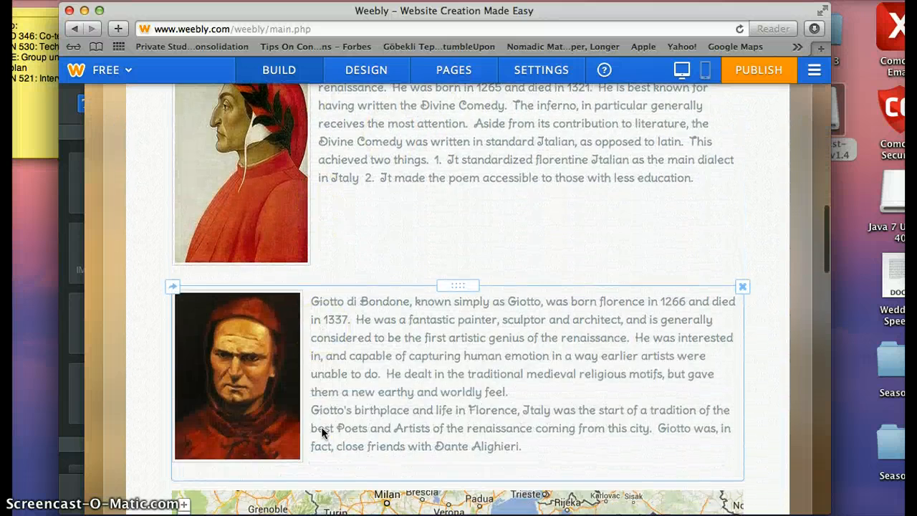
pyautogui.scroll(5, 322, 431)
pyautogui.scroll(-2, 399, 322)
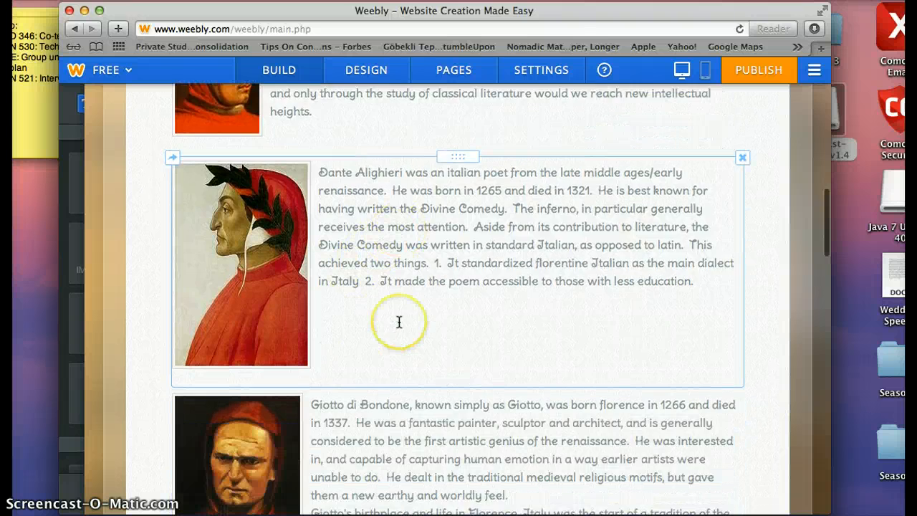
pyautogui.scroll(-8, 399, 322)
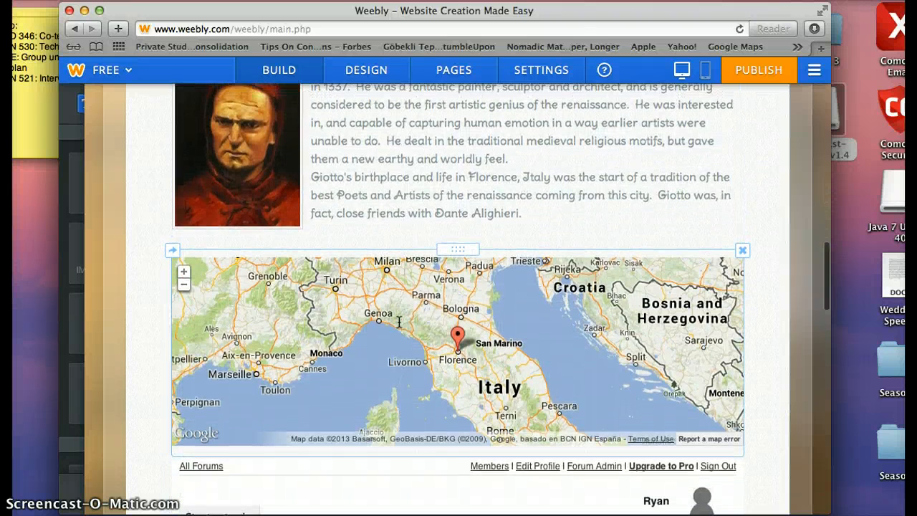
pyautogui.scroll(1, 399, 322)
pyautogui.scroll(-1, 399, 322)
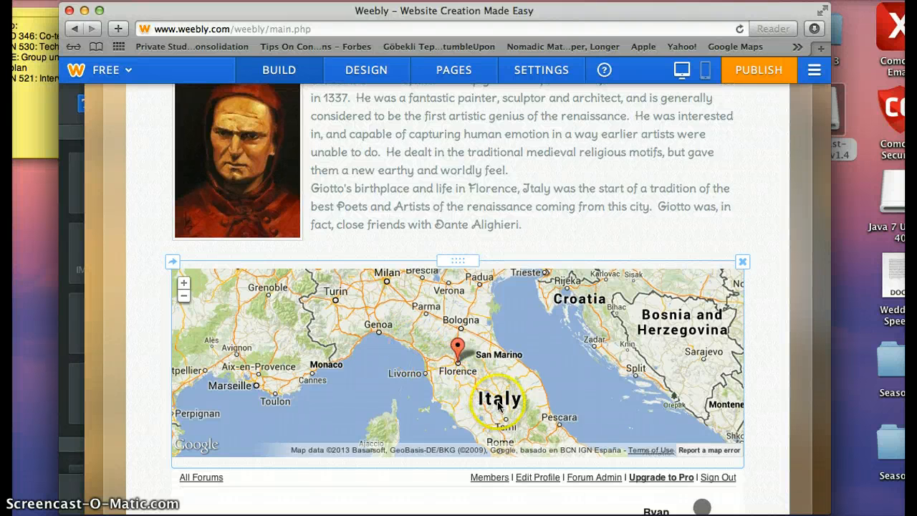
pyautogui.scroll(-1, 486, 360)
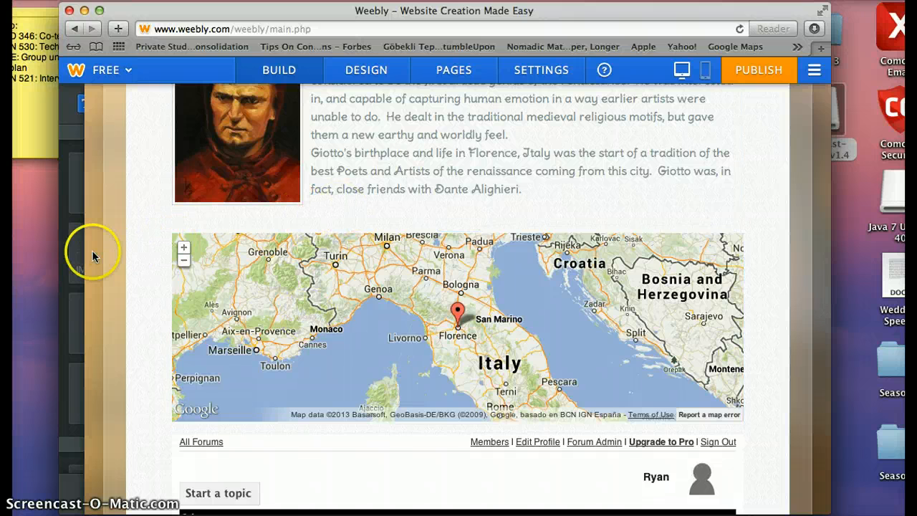
pyautogui.moveTo(55, 252)
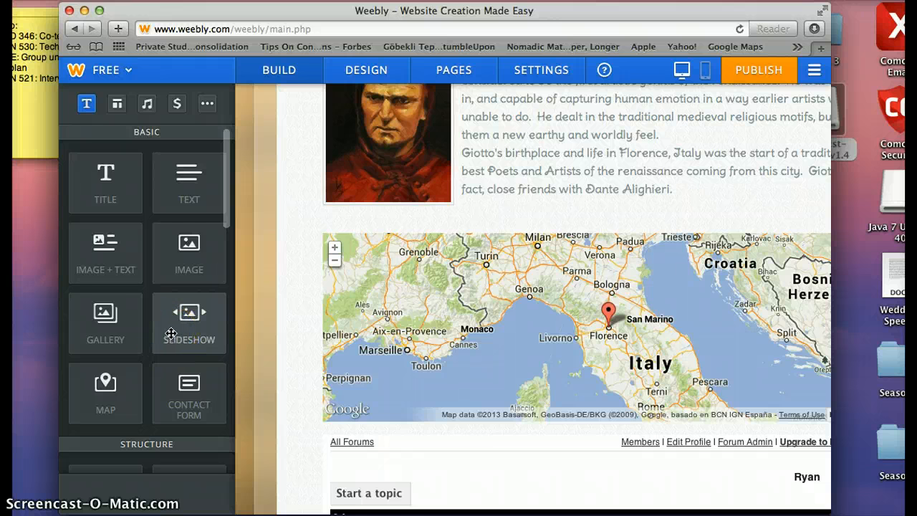
pyautogui.scroll(-3, 171, 333)
pyautogui.moveTo(100, 333)
pyautogui.mouseDown()
pyautogui.moveTo(106, 343)
pyautogui.moveTo(188, 337)
pyautogui.moveTo(280, 356)
pyautogui.mouseUp()
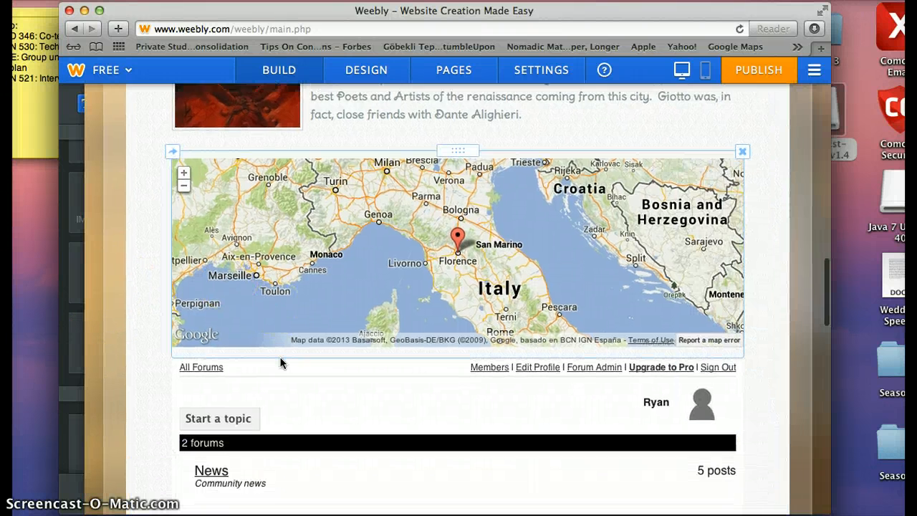
pyautogui.scroll(-5, 280, 363)
pyautogui.scroll(-1, 280, 363)
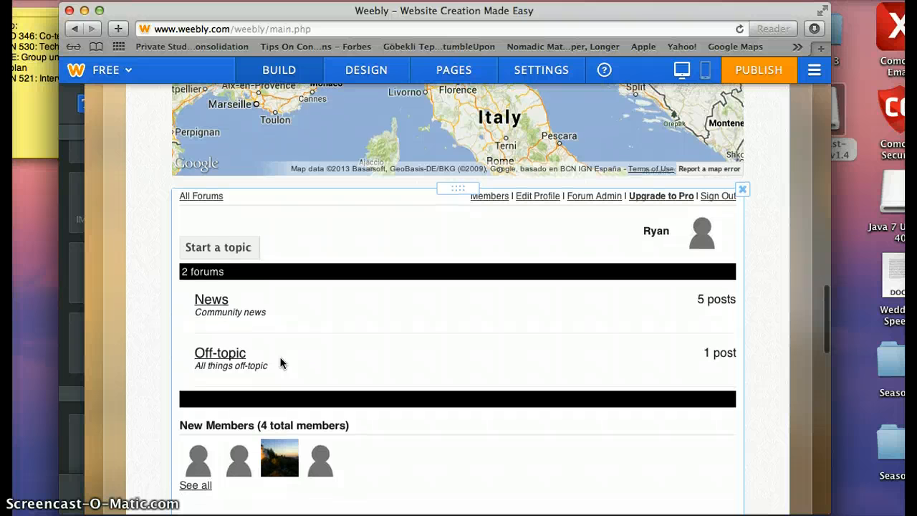
pyautogui.click(211, 299)
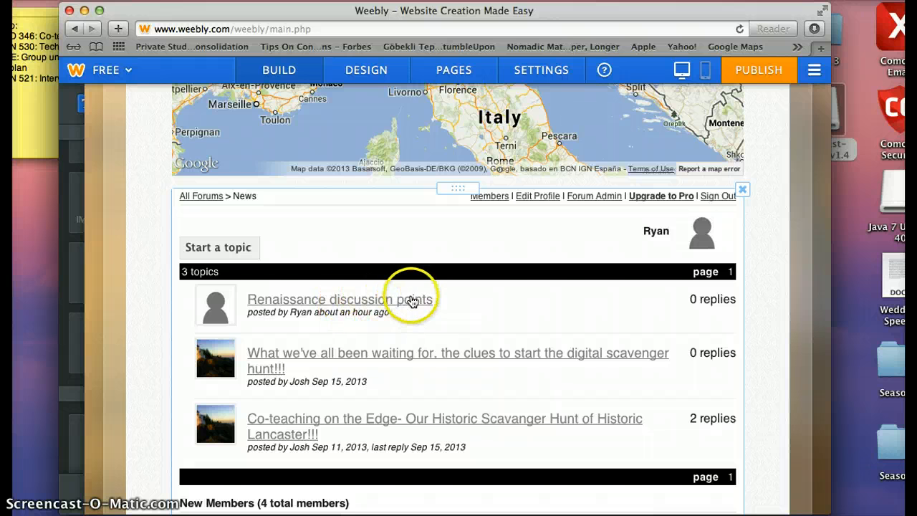
pyautogui.click(349, 303)
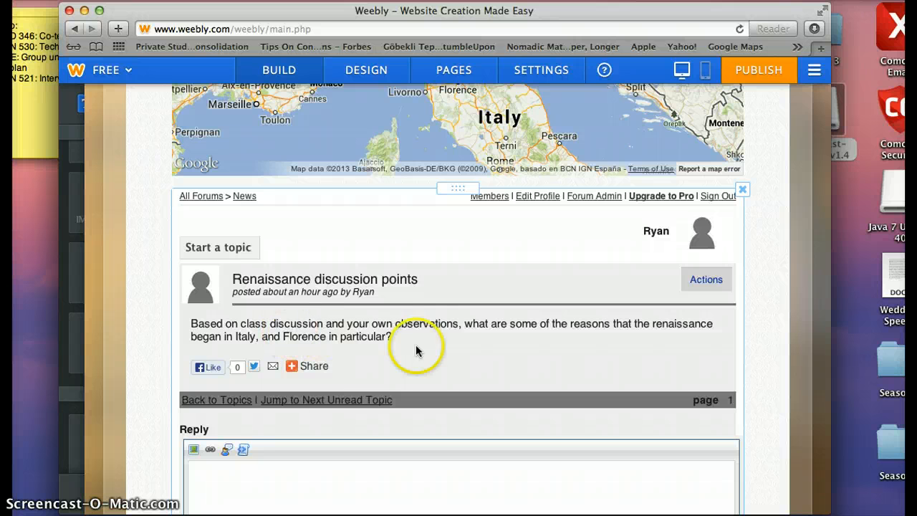
pyautogui.scroll(-4, 441, 349)
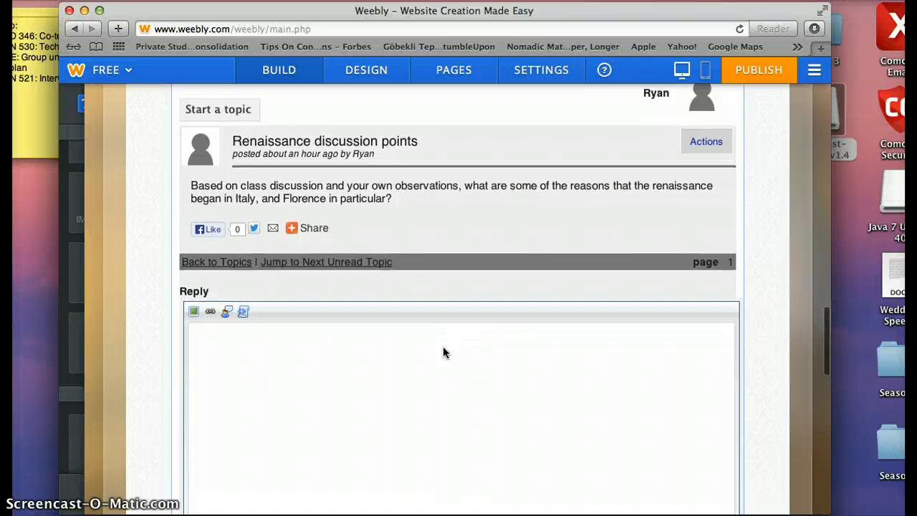
pyautogui.scroll(-5, 444, 351)
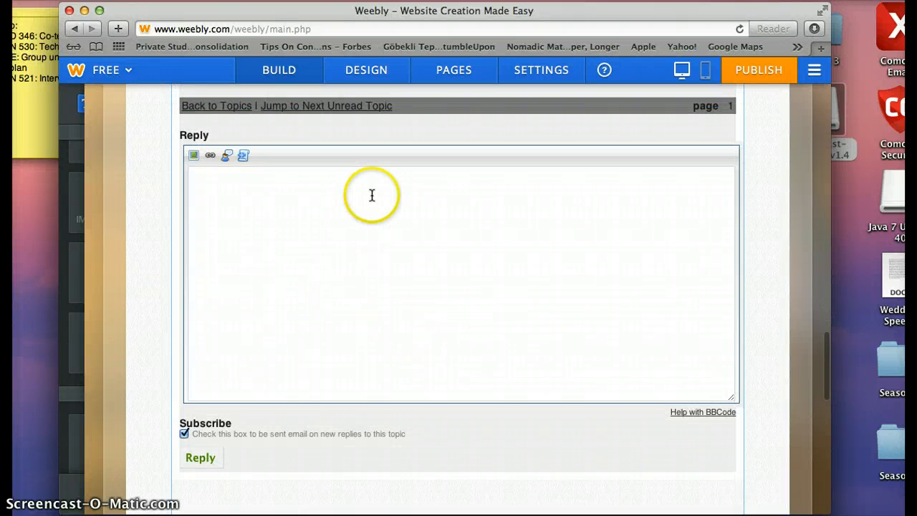
pyautogui.scroll(6, 371, 196)
pyautogui.click(361, 253)
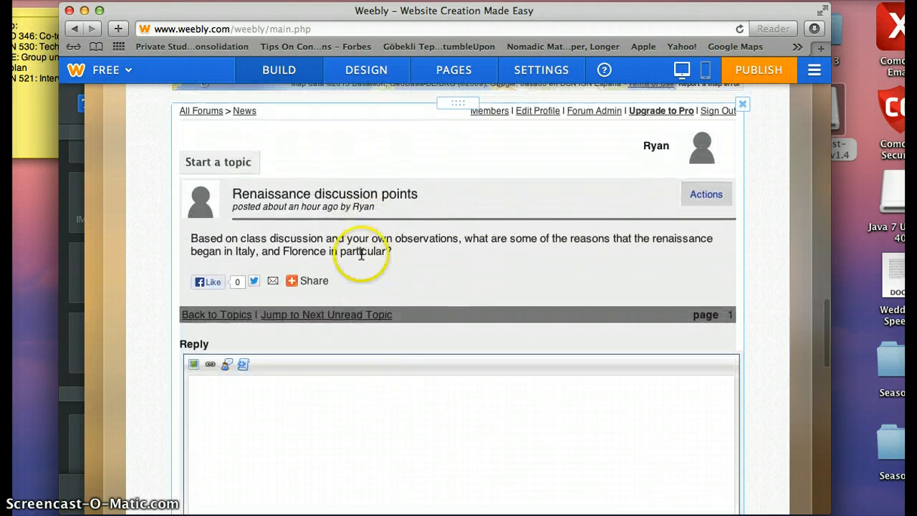
pyautogui.click(506, 409)
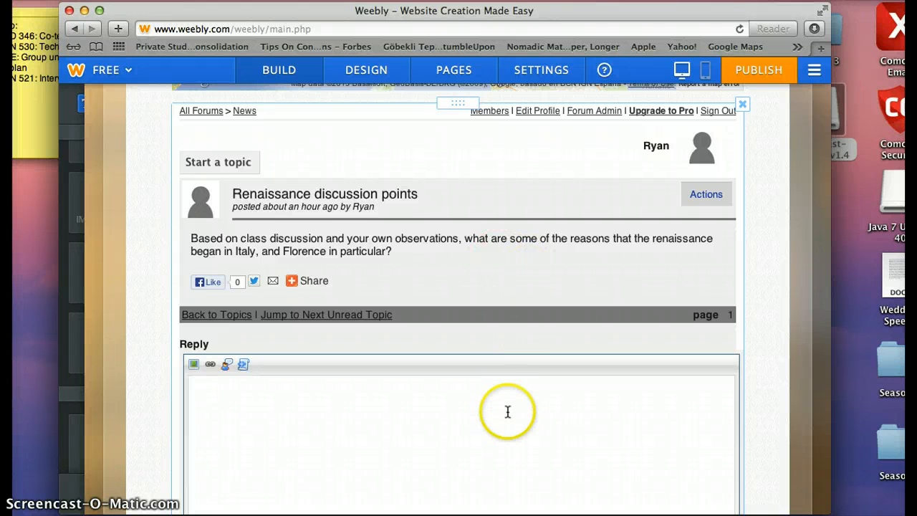
pyautogui.scroll(3, 507, 412)
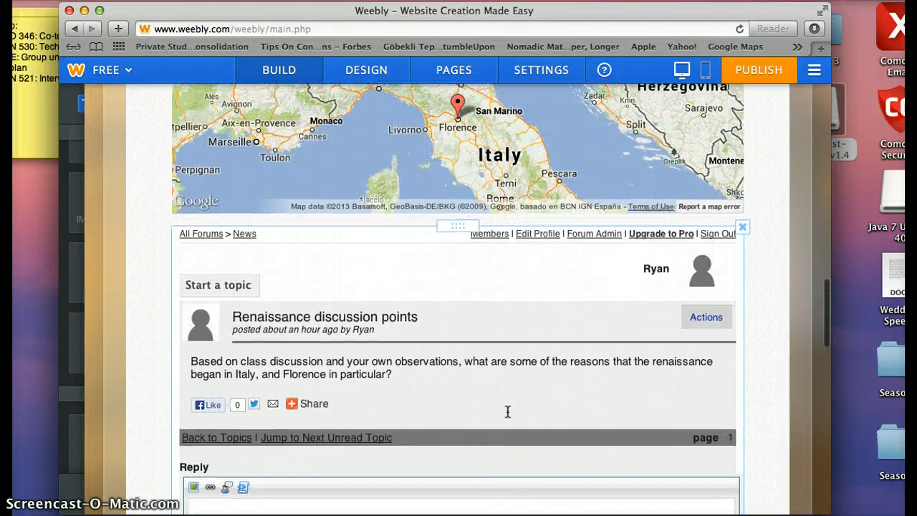
pyautogui.scroll(5, 507, 412)
pyautogui.scroll(-4, 507, 411)
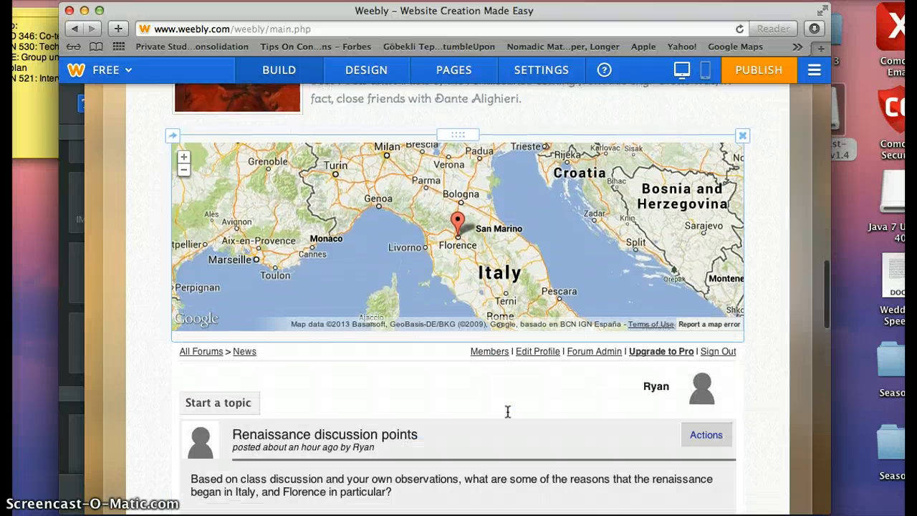
# Step: Open Forum Admin and review its Settings: site name 'All Forums', empty description, login-button choice
pyautogui.click(593, 302)
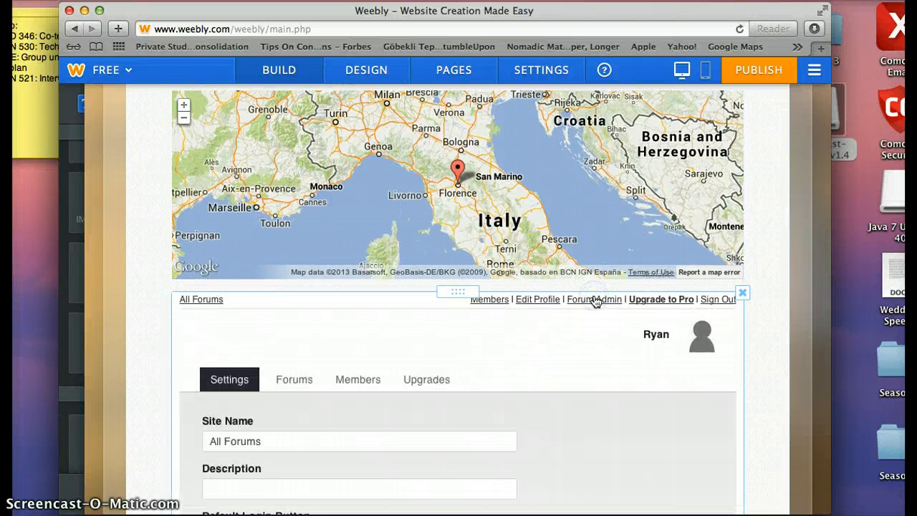
pyautogui.scroll(-3, 512, 415)
pyautogui.scroll(-3, 512, 417)
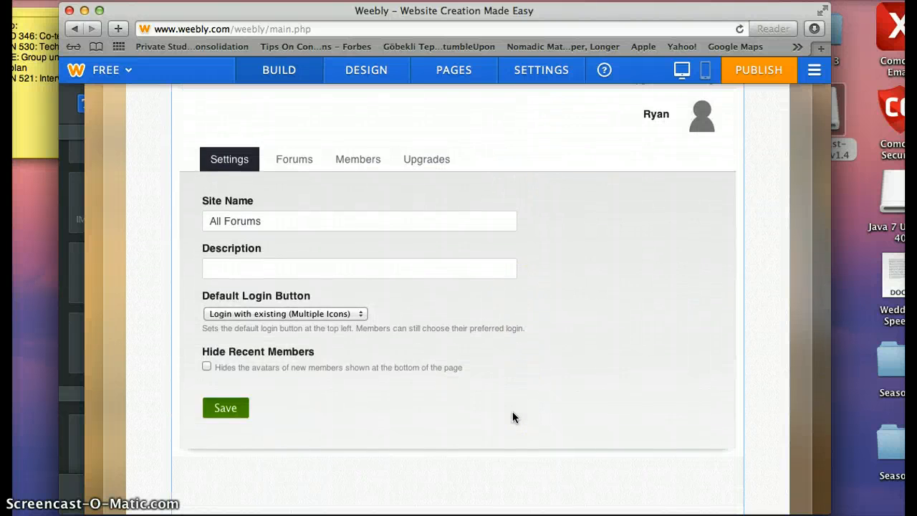
pyautogui.scroll(3, 512, 415)
pyautogui.click(614, 233)
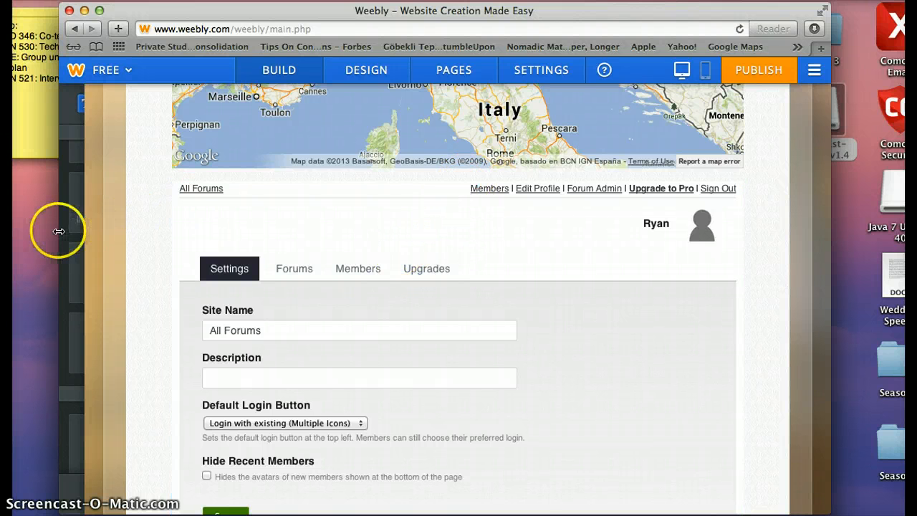
# Step: Expand the element sidebar, scroll through Basic, Structure and Media, and pick up the Audio element
pyautogui.moveTo(61, 228)
pyautogui.scroll(-5, 86, 280)
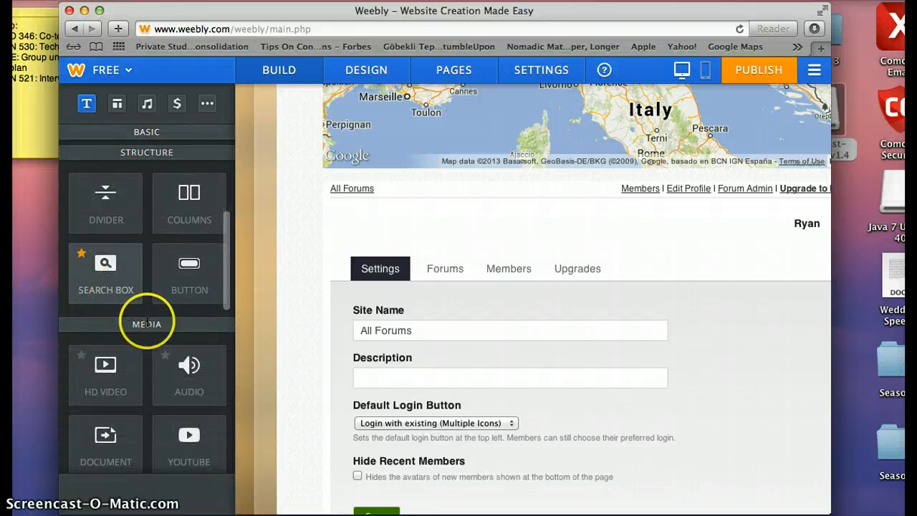
pyautogui.scroll(-3, 183, 367)
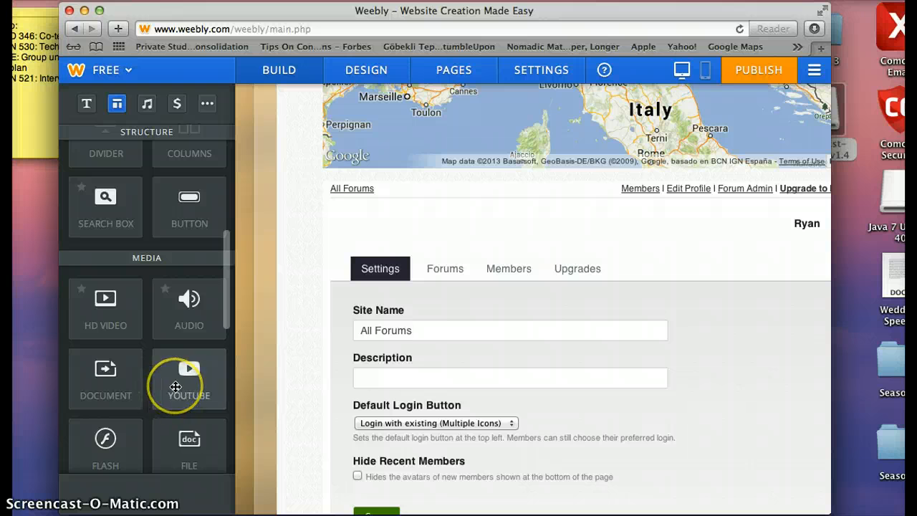
pyautogui.scroll(-2, 179, 384)
pyautogui.scroll(-2, 176, 387)
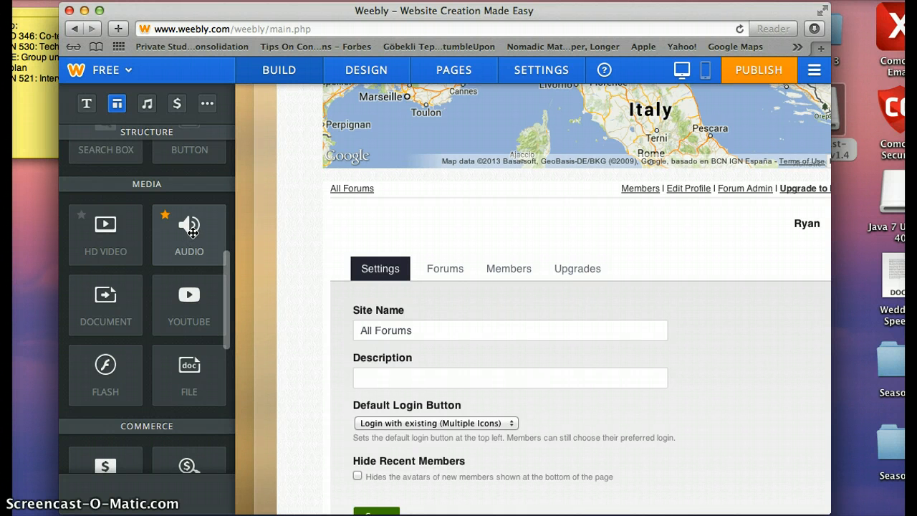
pyautogui.moveTo(192, 230); pyautogui.dragTo(203, 227)
# Step: Scroll down through the Commerce and More element categories, then back up the sidebar
pyautogui.scroll(-2, 203, 227)
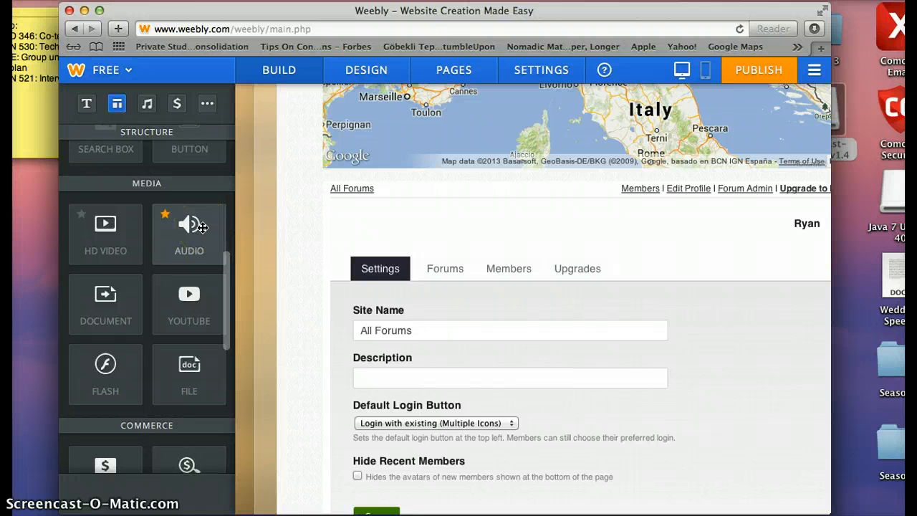
pyautogui.scroll(-10, 202, 227)
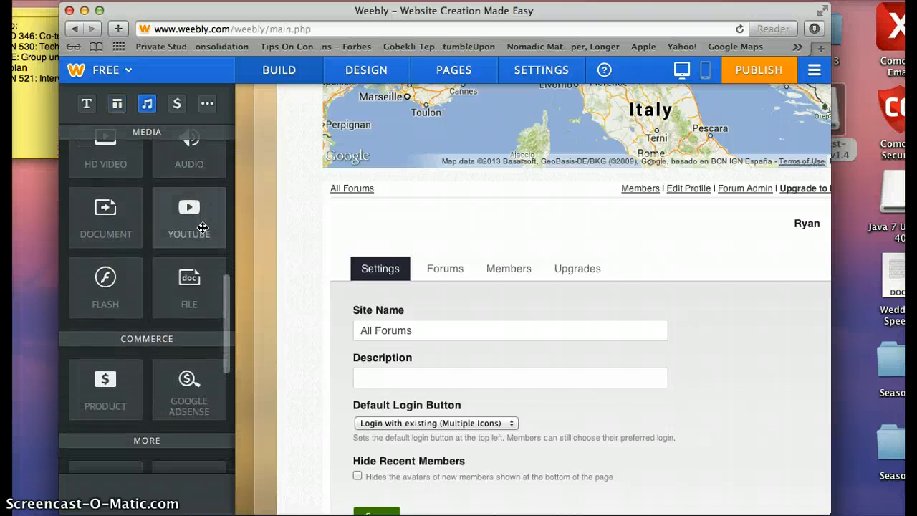
pyautogui.scroll(-4, 203, 227)
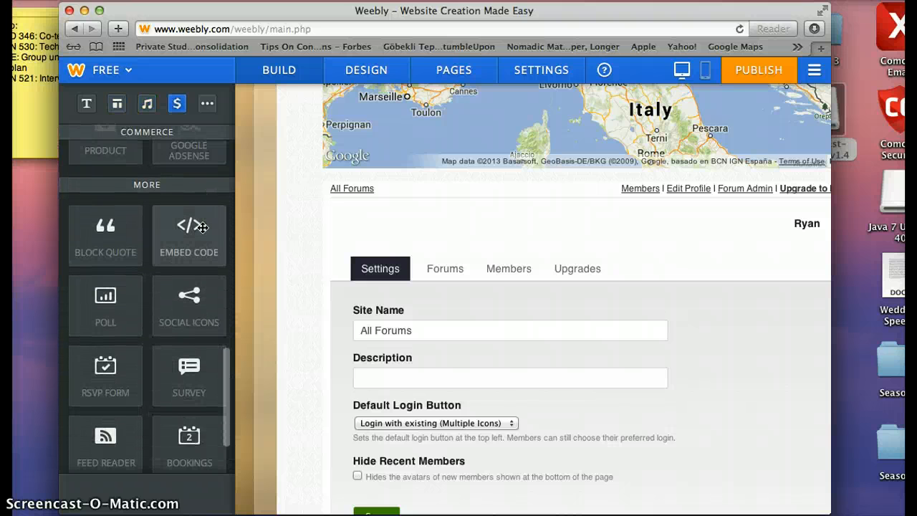
pyautogui.scroll(-1, 203, 228)
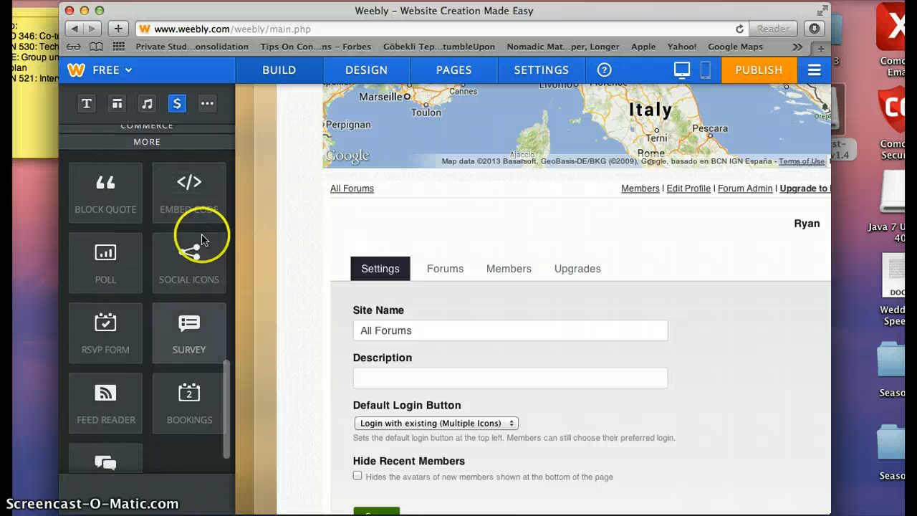
pyautogui.scroll(7, 183, 323)
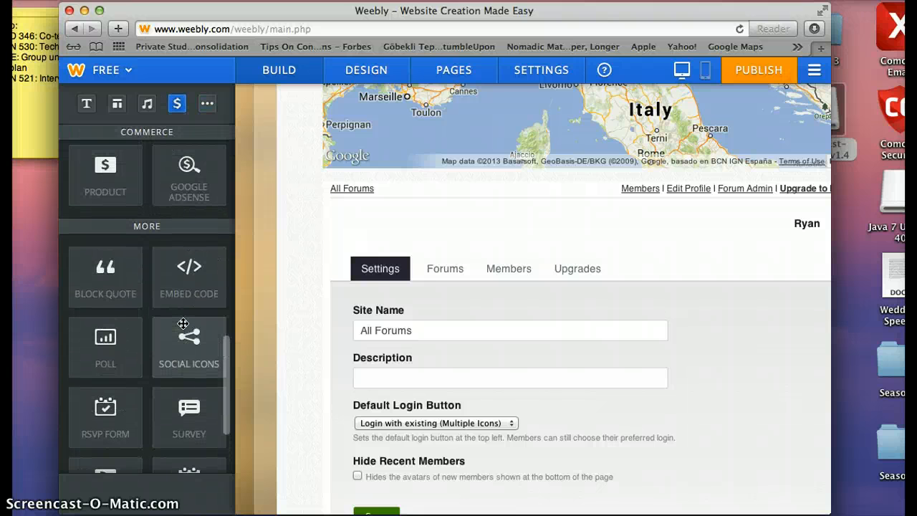
pyautogui.scroll(12, 184, 324)
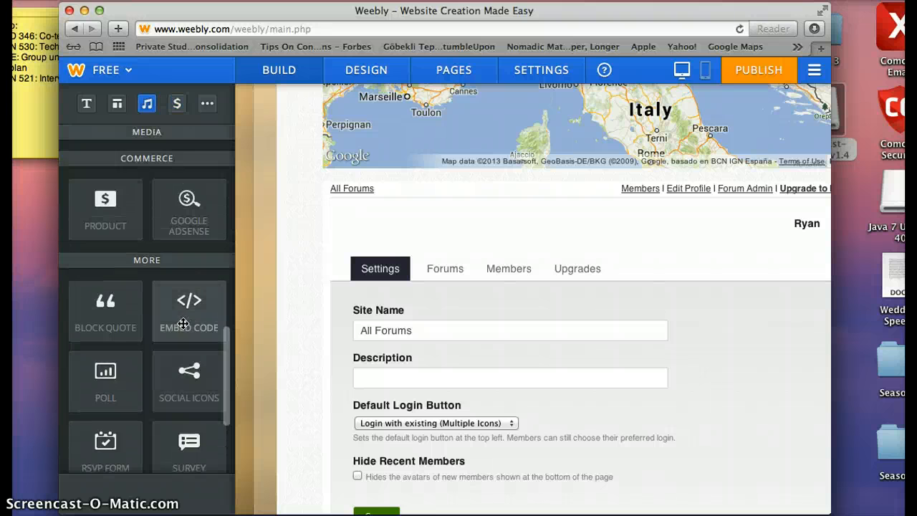
pyautogui.scroll(11, 184, 324)
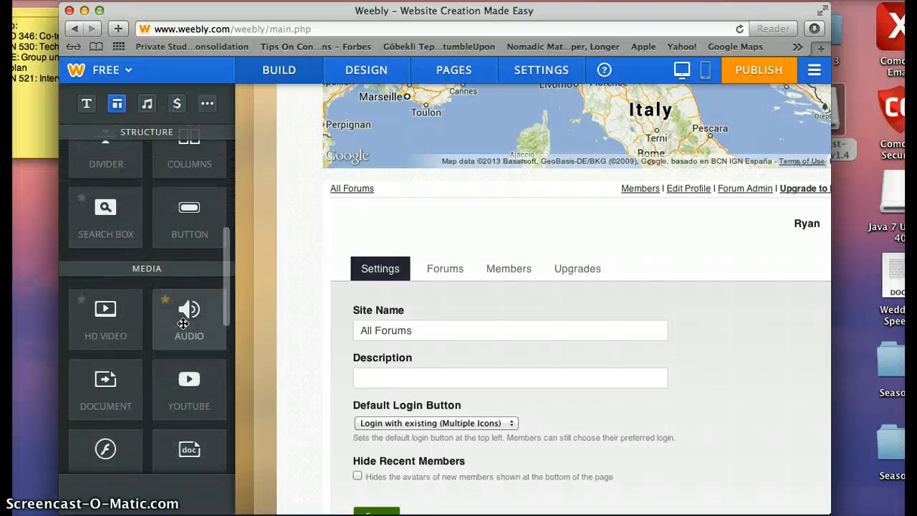
pyautogui.click(122, 429)
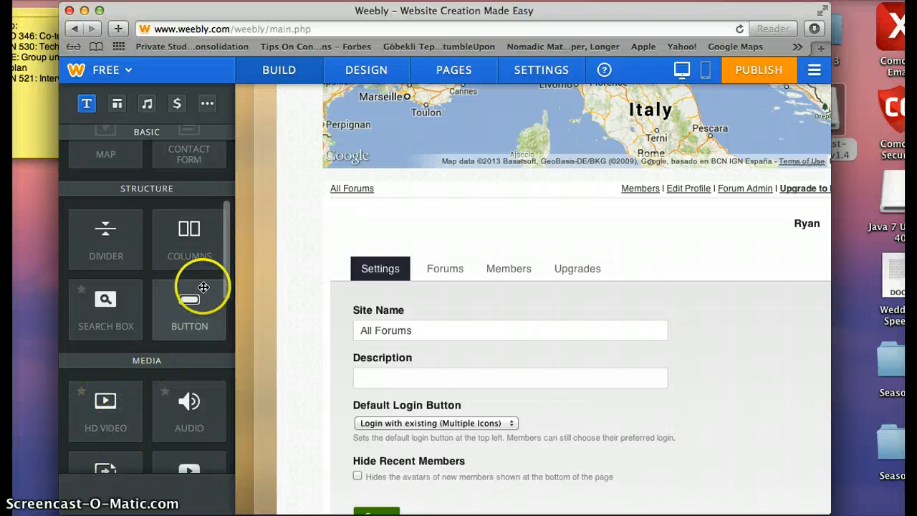
pyautogui.scroll(11, 205, 286)
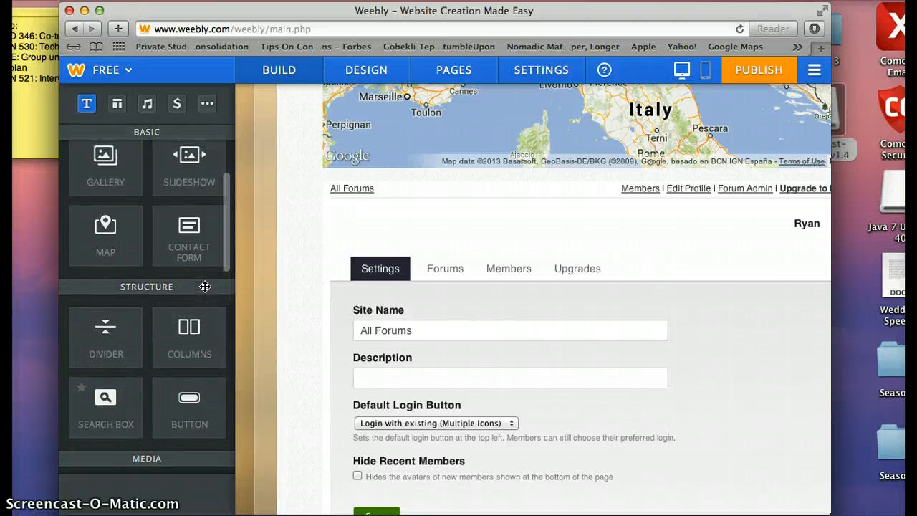
pyautogui.scroll(1, 205, 286)
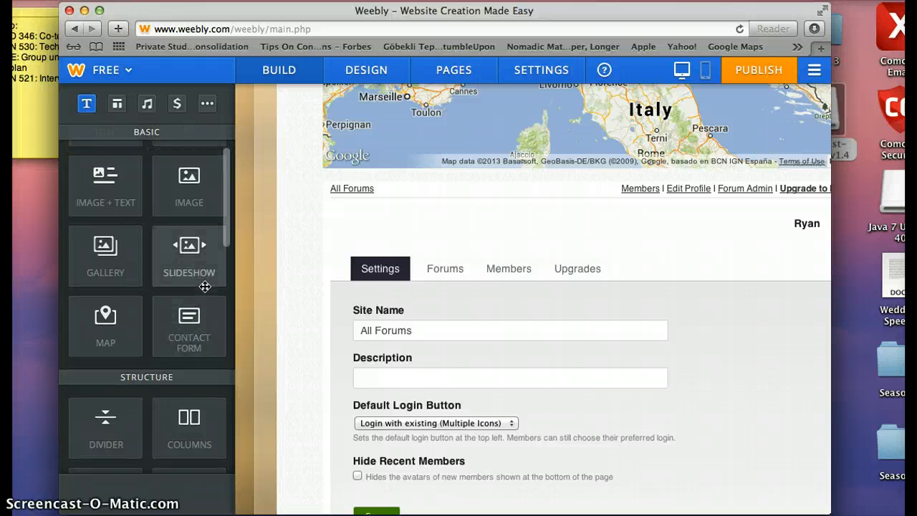
pyautogui.scroll(4, 205, 286)
pyautogui.click(333, 143)
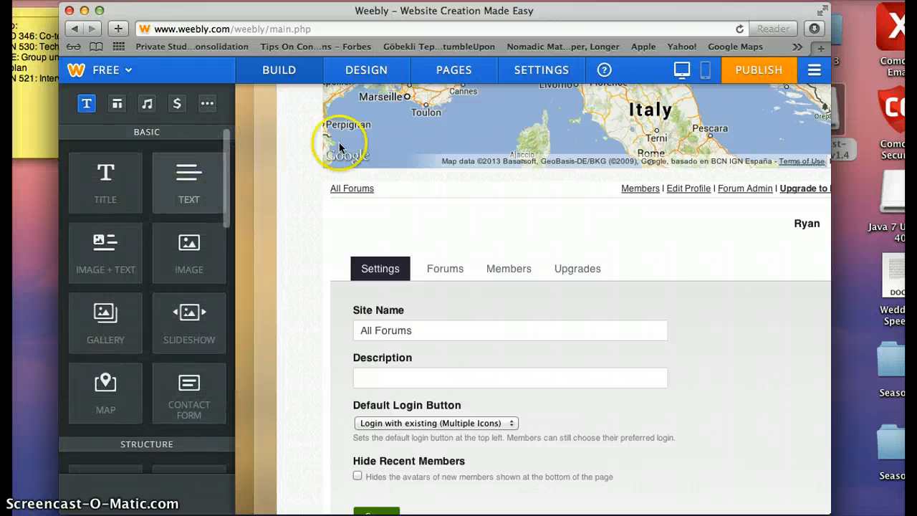
pyautogui.scroll(-8, 428, 146)
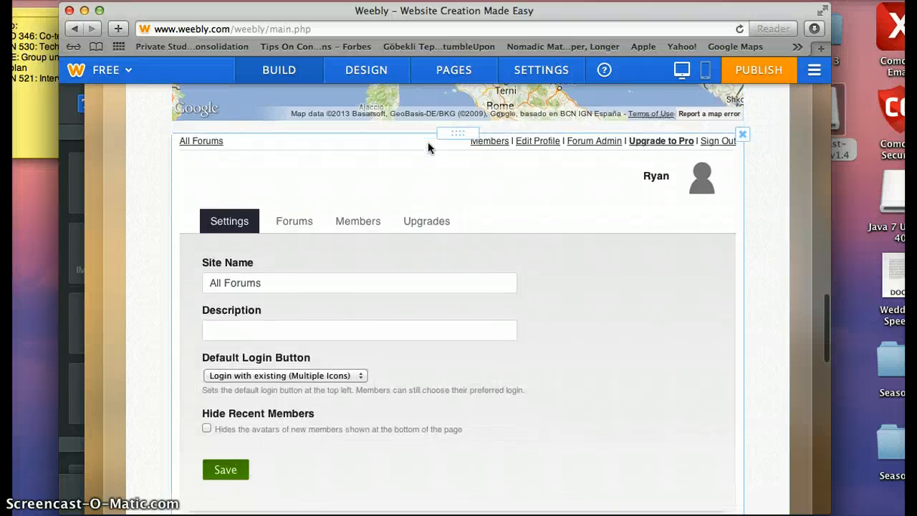
pyautogui.scroll(-10, 429, 147)
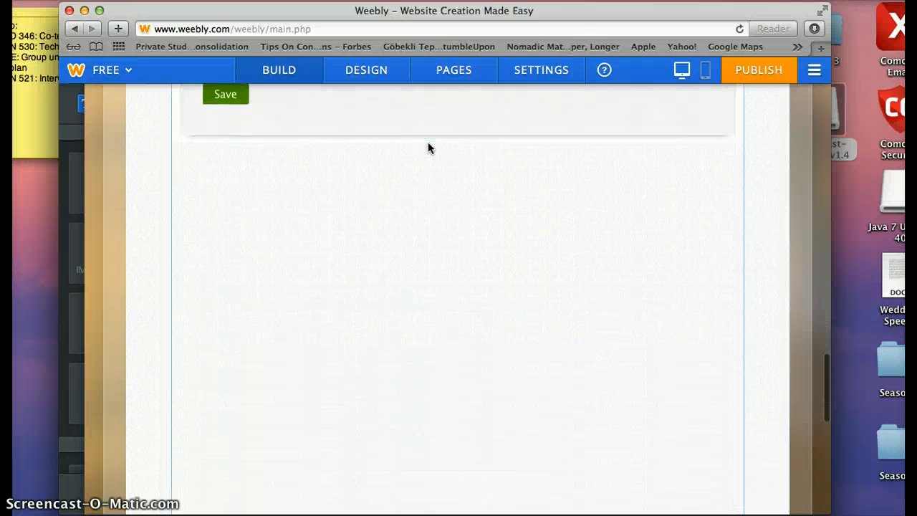
pyautogui.scroll(8, 428, 146)
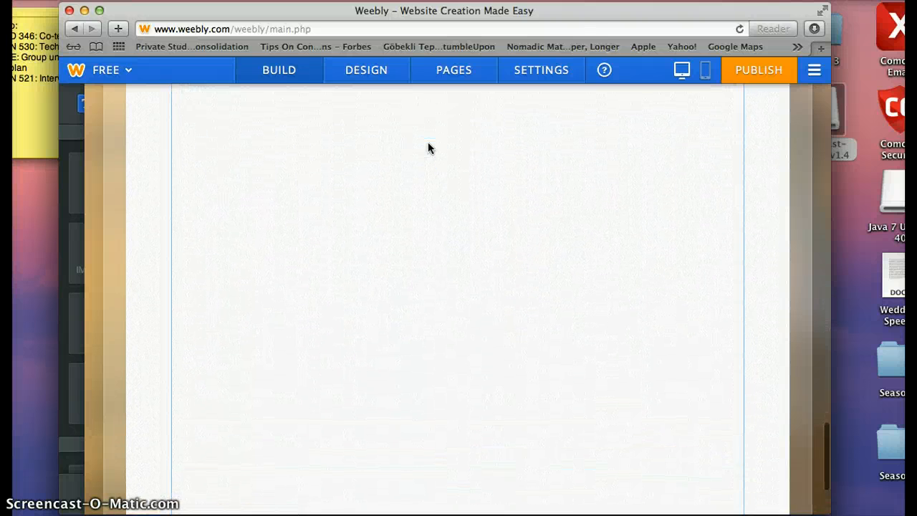
pyautogui.scroll(14, 428, 147)
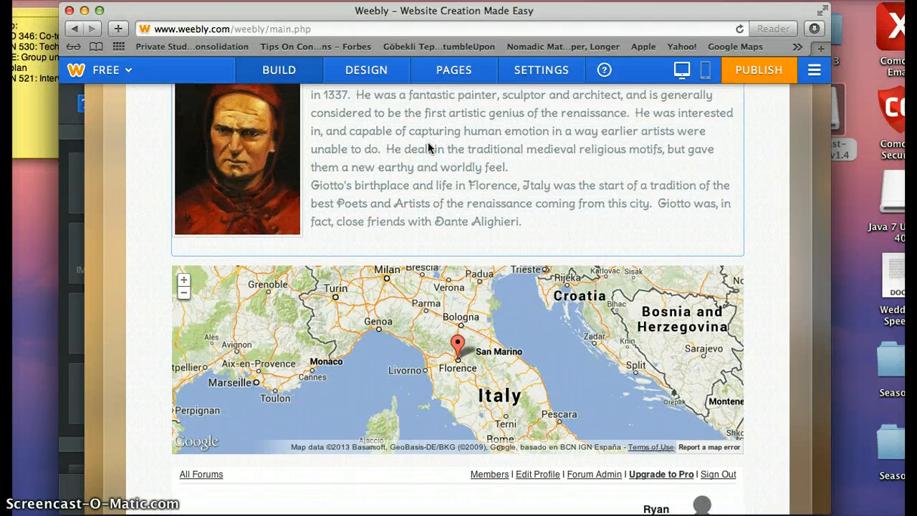
pyautogui.scroll(11, 566, 143)
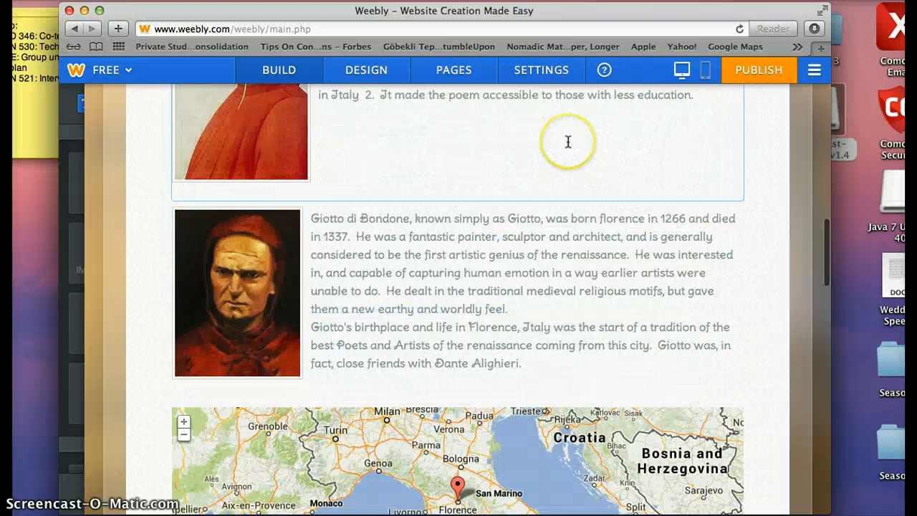
pyautogui.scroll(15, 568, 142)
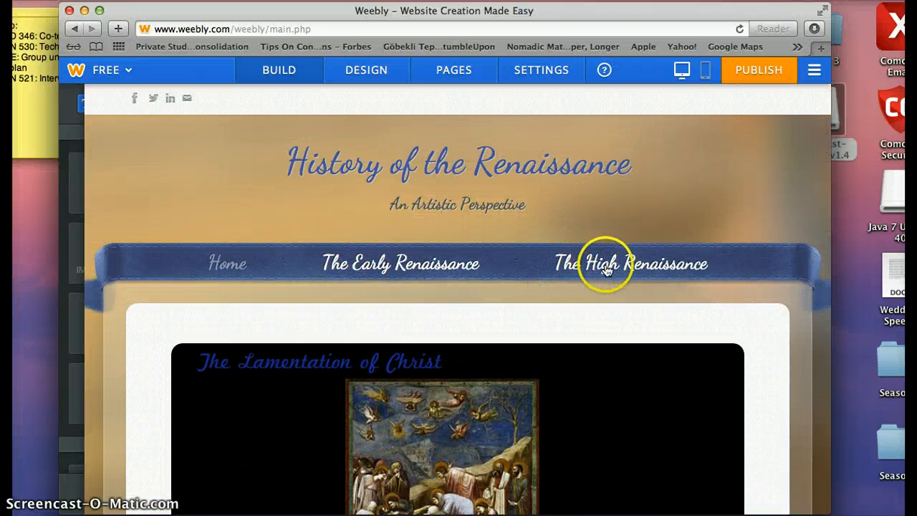
pyautogui.click(645, 264)
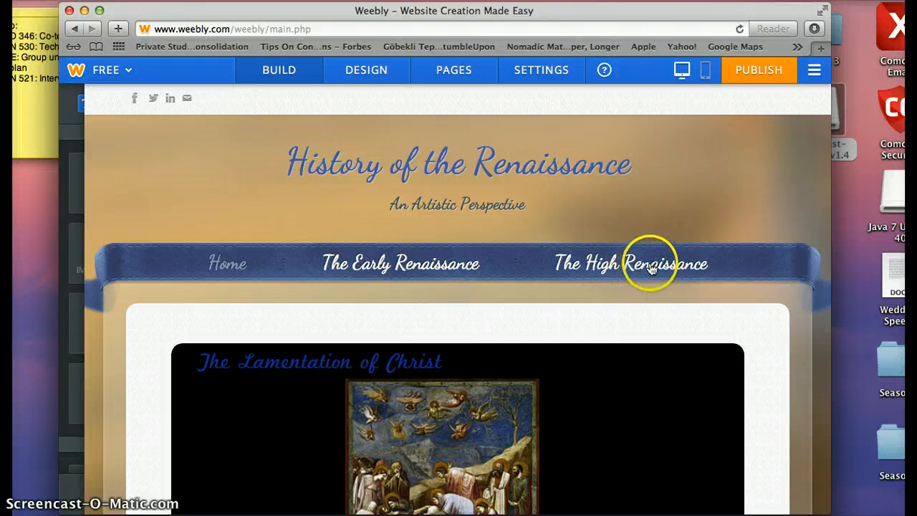
pyautogui.scroll(-5, 577, 342)
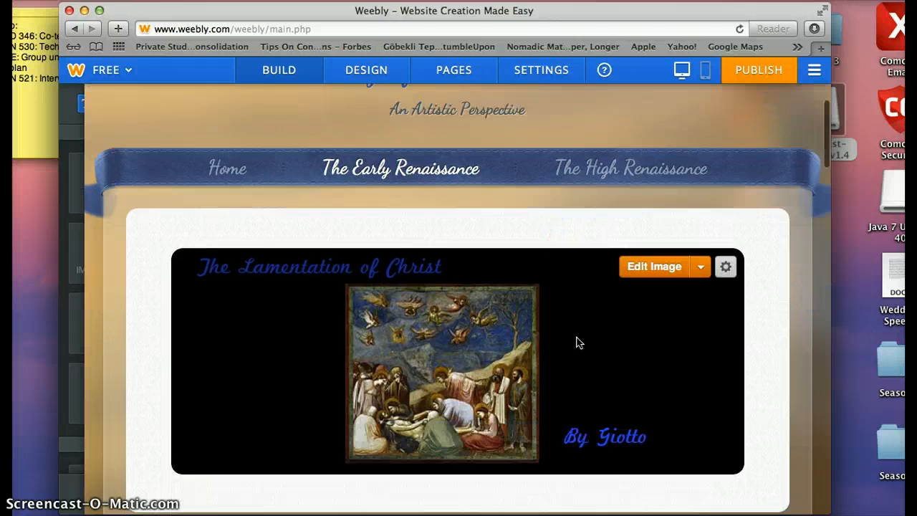
pyautogui.scroll(-2, 577, 342)
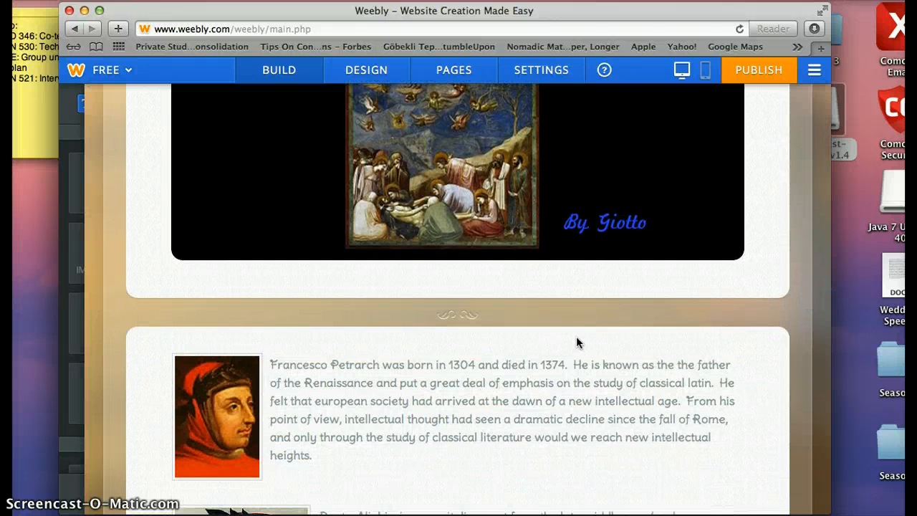
pyautogui.click(577, 351)
pyautogui.click(601, 318)
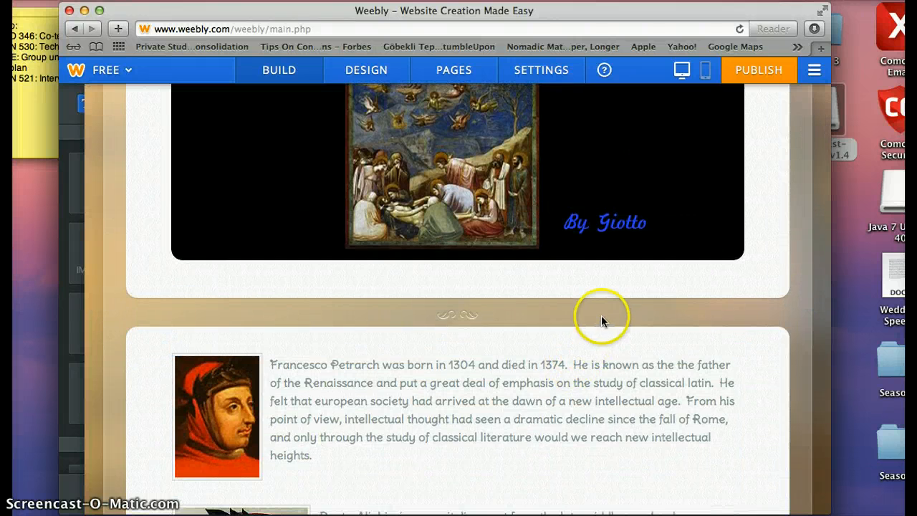
pyautogui.click(455, 387)
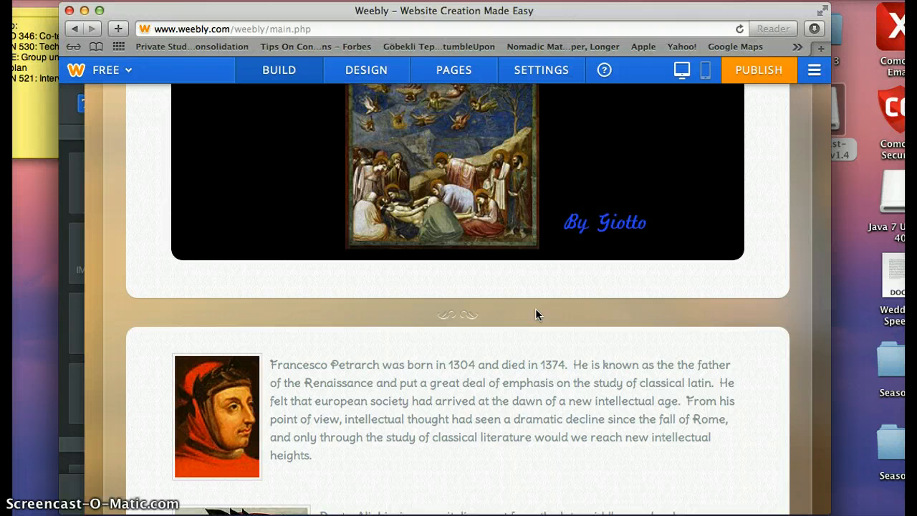
pyautogui.scroll(-1, 536, 313)
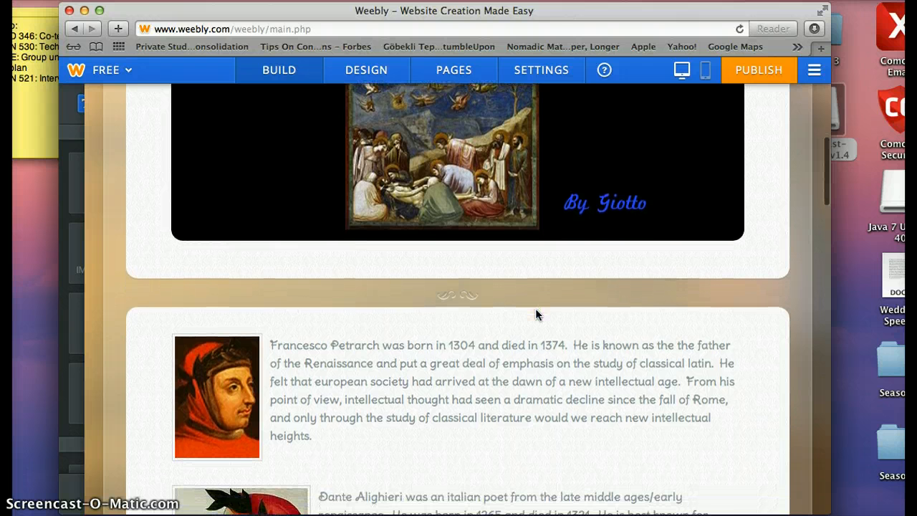
pyautogui.click(558, 285)
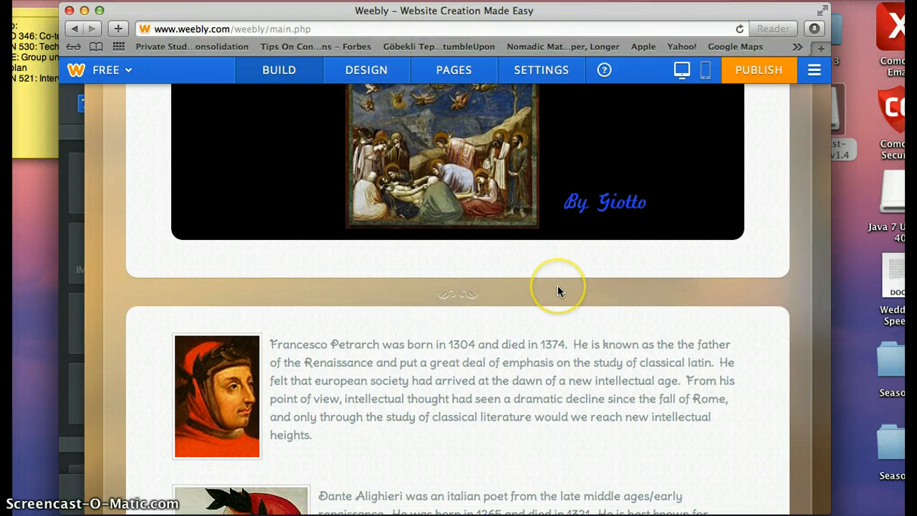
pyautogui.scroll(3, 557, 285)
pyautogui.scroll(-3, 560, 290)
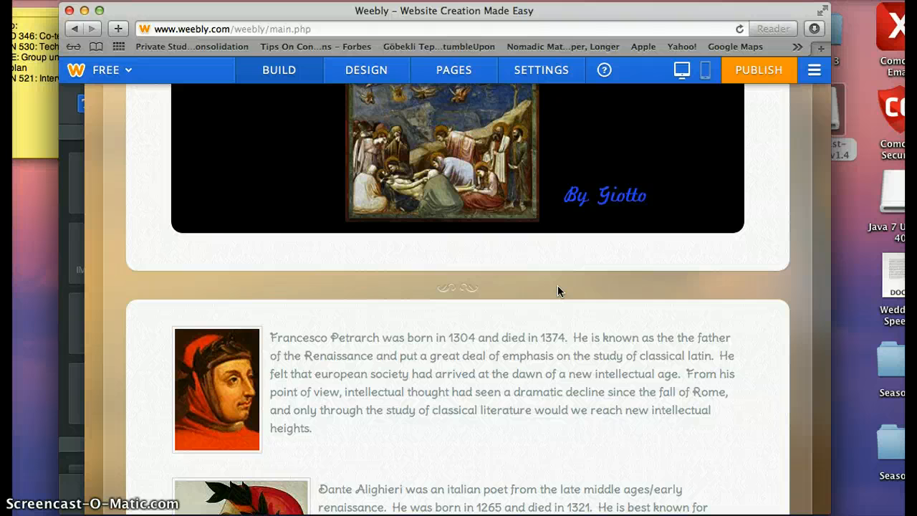
pyautogui.scroll(5, 557, 285)
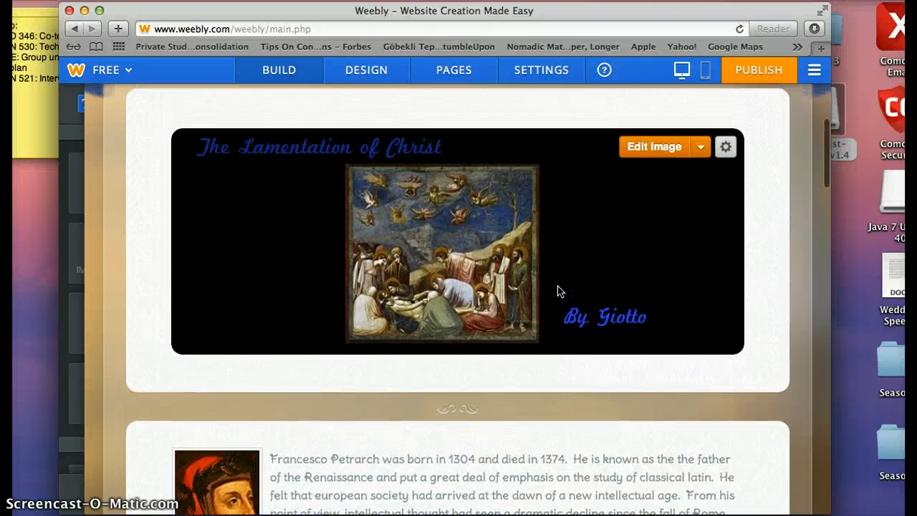
pyautogui.scroll(7, 558, 291)
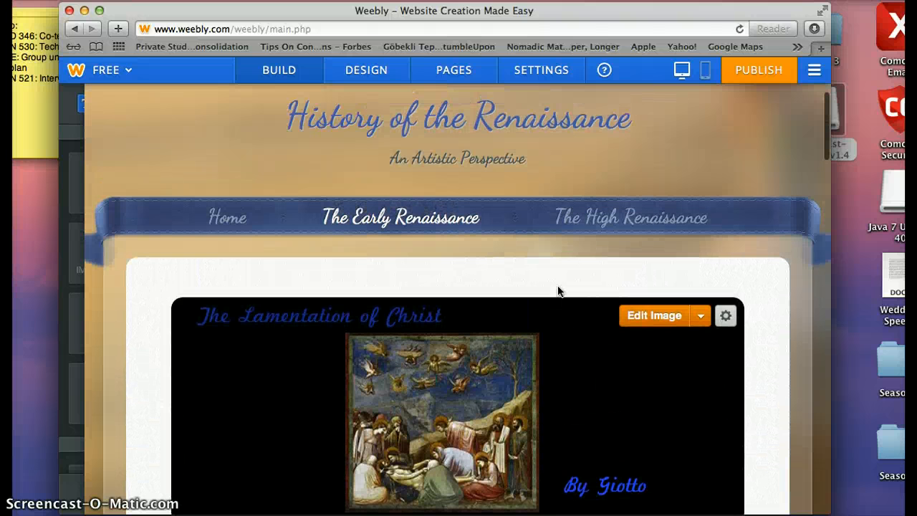
# Step: Open The High Renaissance page and view Leonardo da Vinci's 'La Gioconda' image above his biography
pyautogui.click(594, 220)
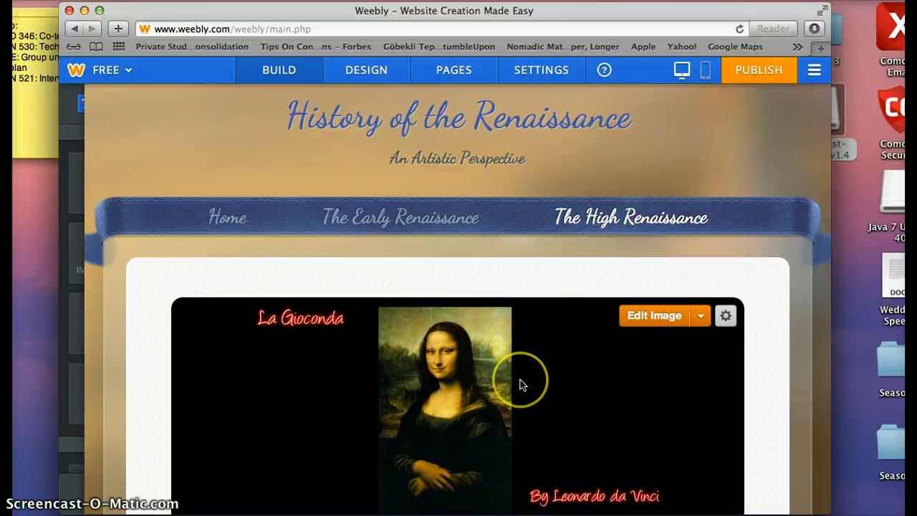
pyautogui.scroll(-3, 520, 385)
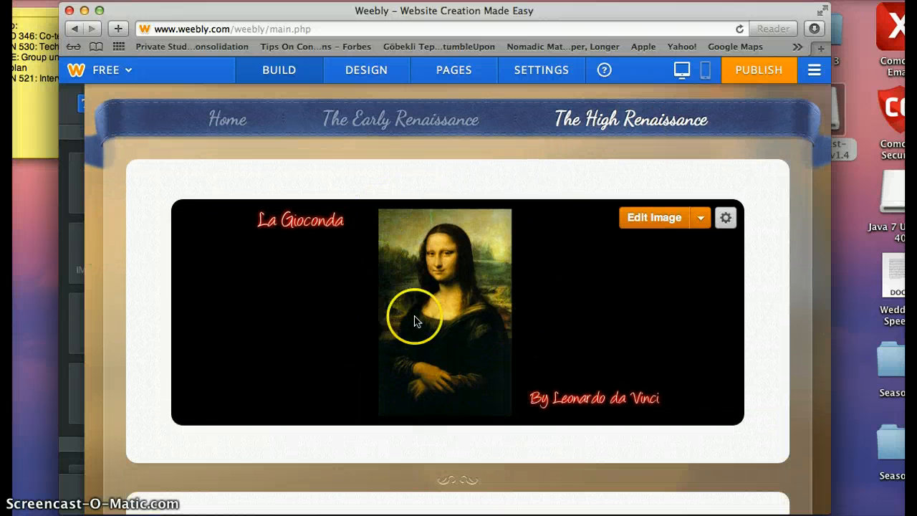
pyautogui.scroll(-2, 552, 328)
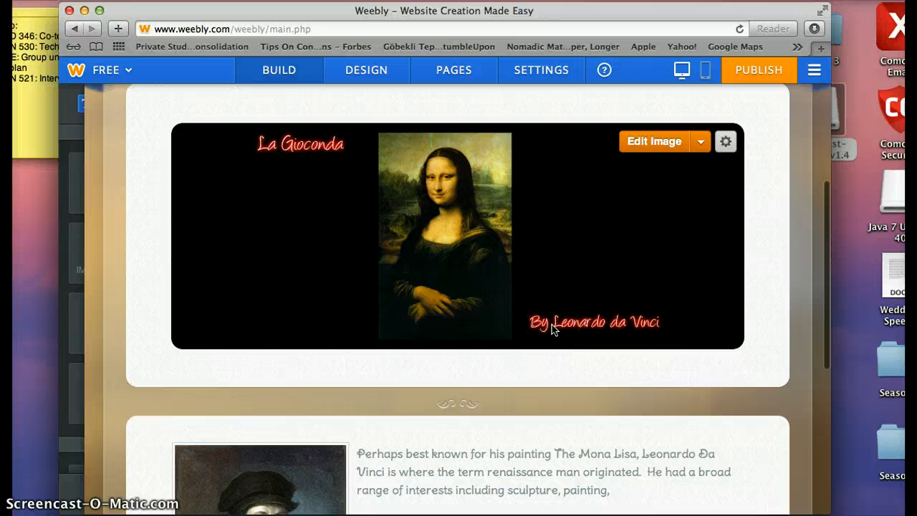
pyautogui.scroll(-3, 551, 328)
pyautogui.scroll(3, 552, 330)
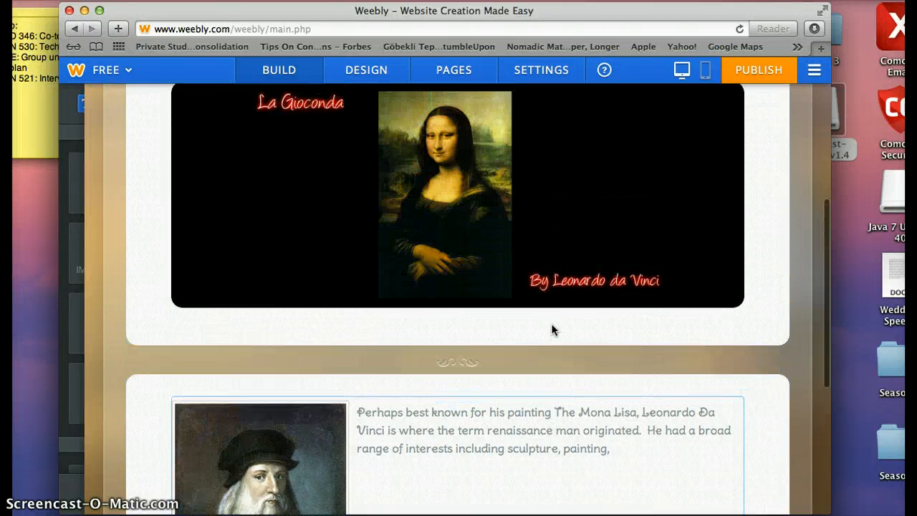
pyautogui.scroll(3, 552, 329)
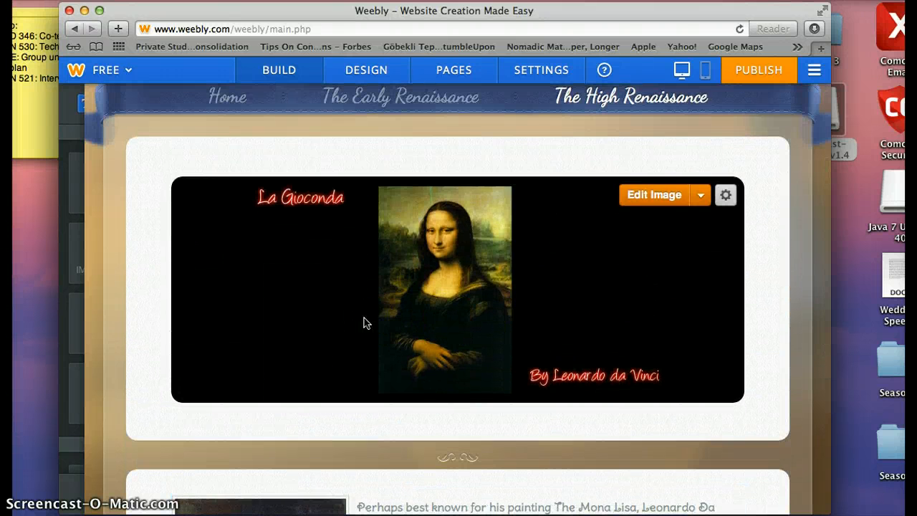
pyautogui.scroll(-2, 364, 323)
pyautogui.scroll(3, 364, 323)
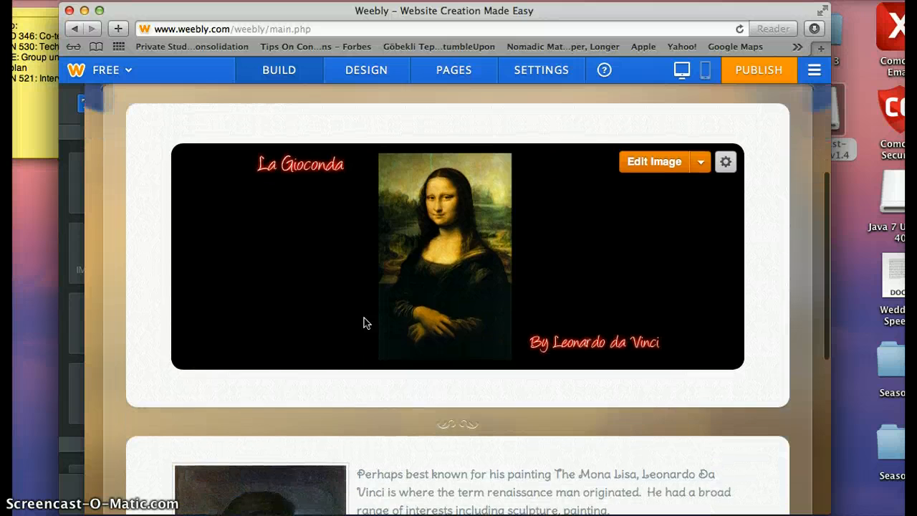
pyautogui.click(203, 451)
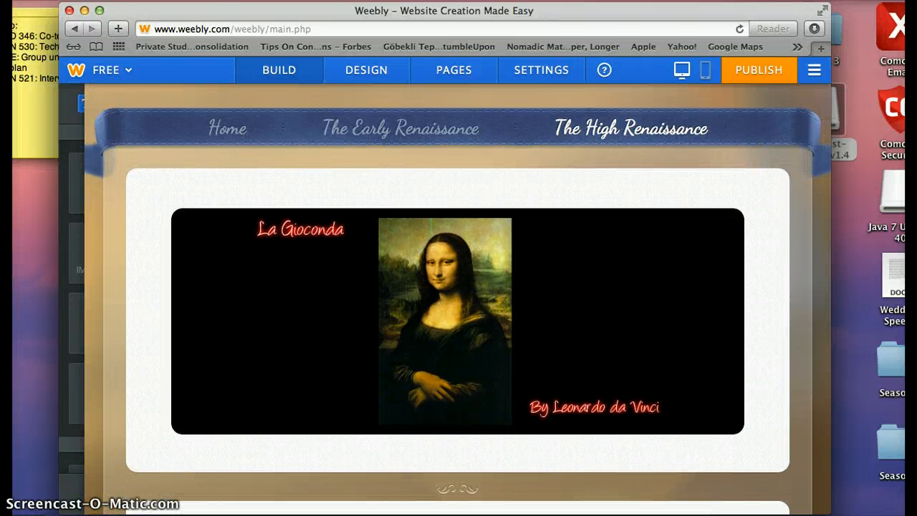